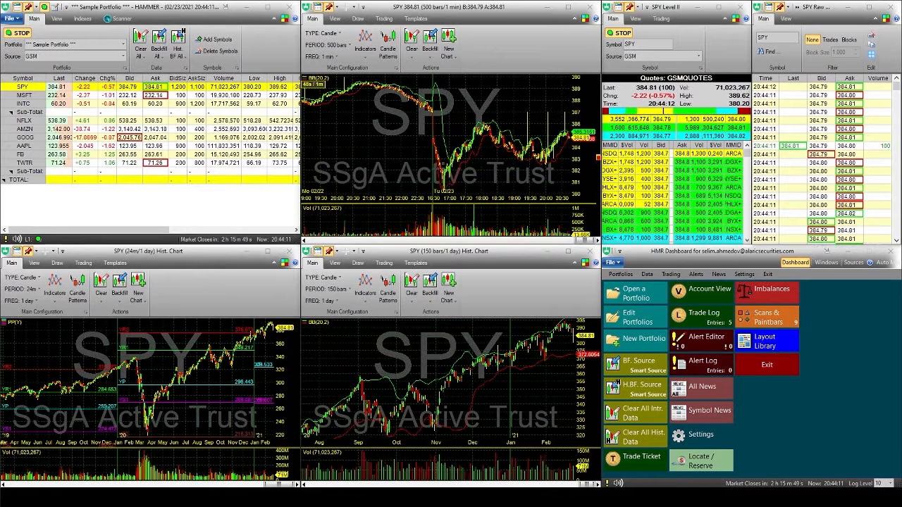
- Close the portfolio, chart, Level II and raw data windows, and move the remaining HMR Dashboard up to the screen's upper edge
left_click(289, 7)
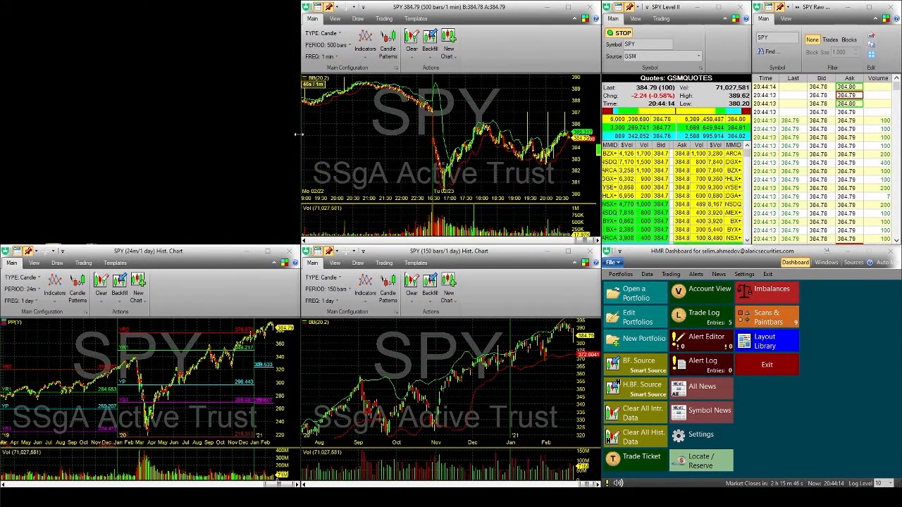
left_click(293, 251)
left_click(591, 252)
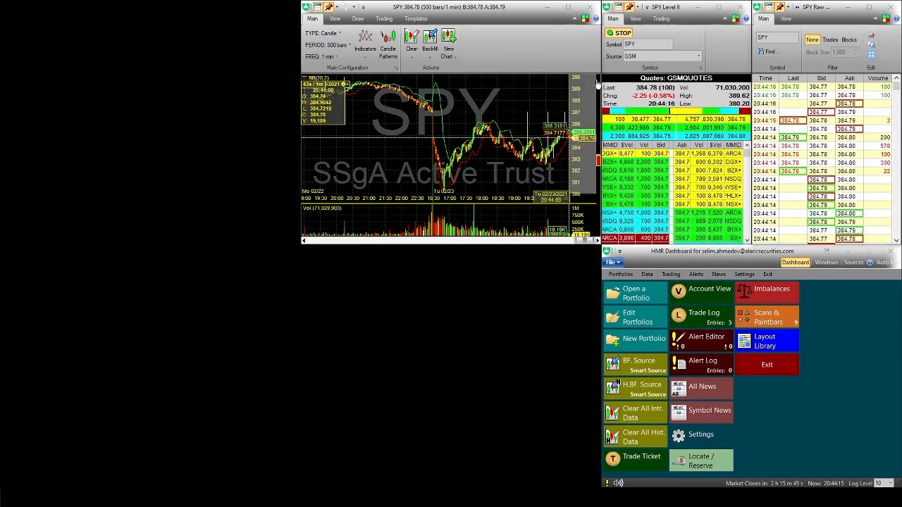
left_click(589, 7)
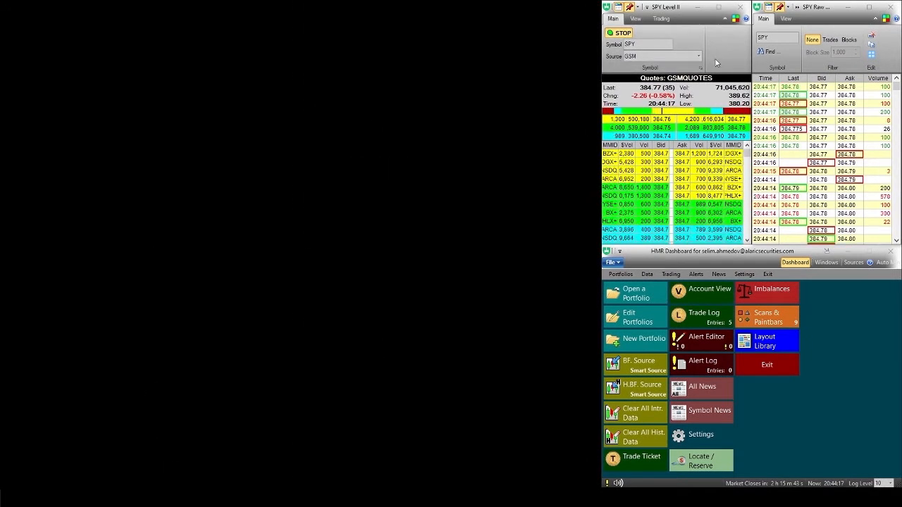
left_click(739, 7)
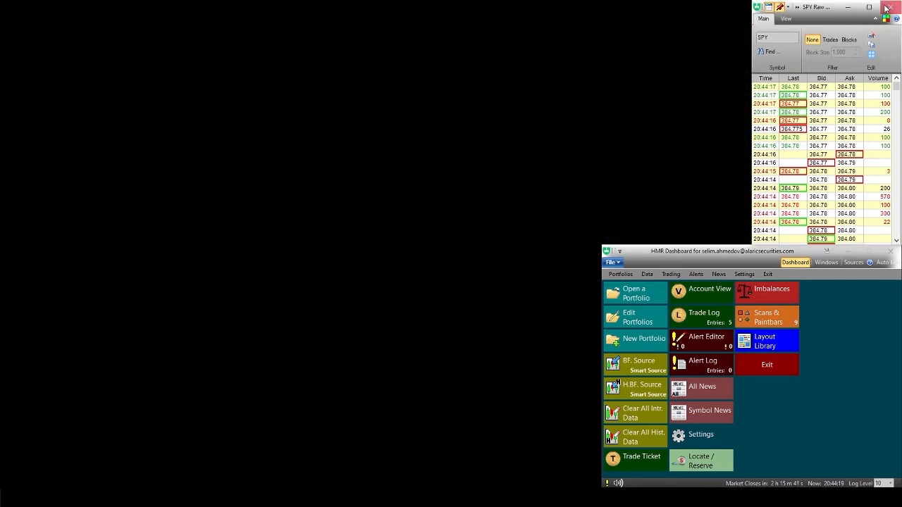
left_click(871, 7)
left_click_drag(763, 252, 761, 7)
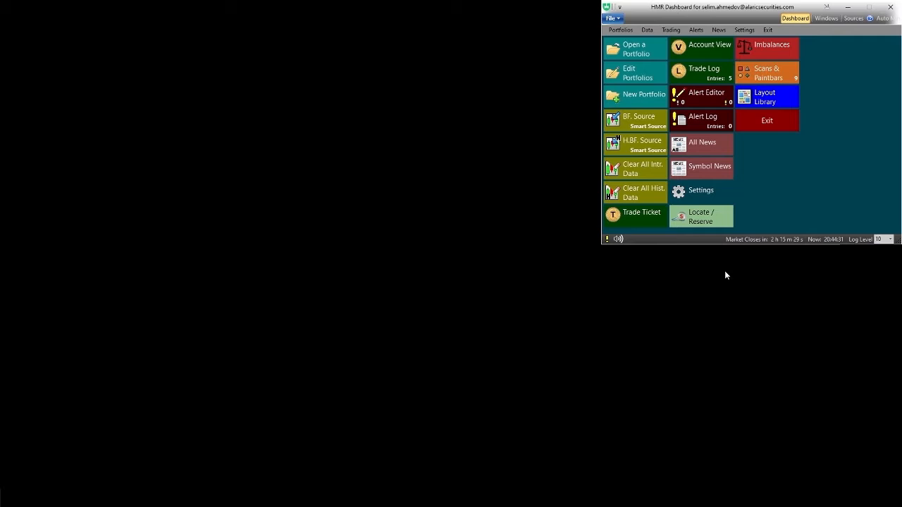
- Create a new watchlist and place its window directly beside the dashboard
left_click(641, 99)
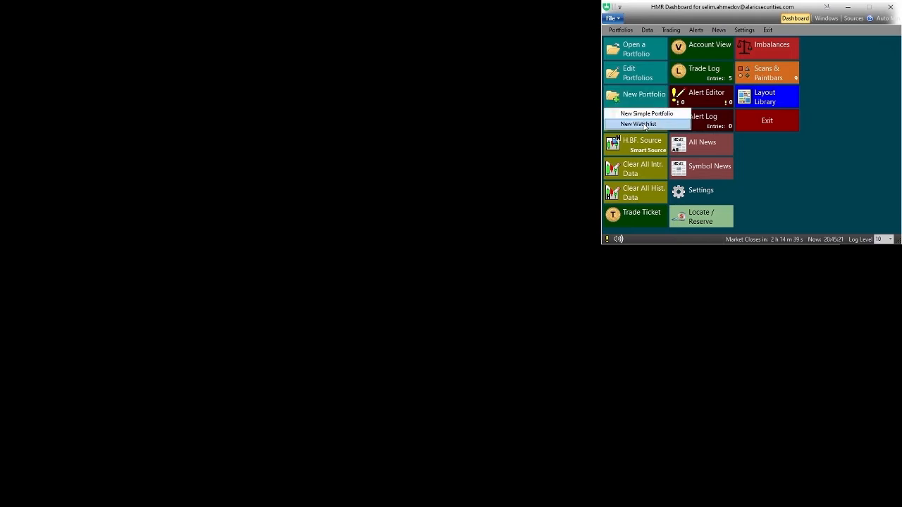
left_click(643, 125)
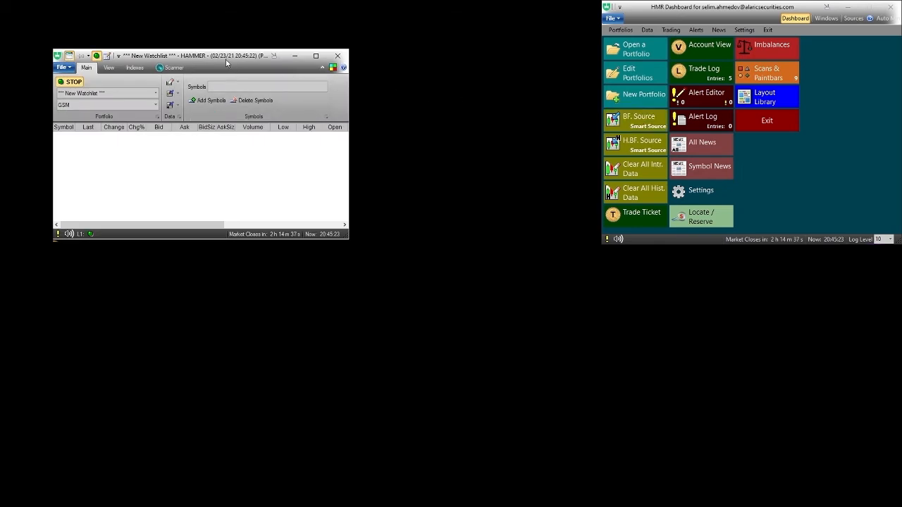
left_click_drag(218, 56, 470, 8)
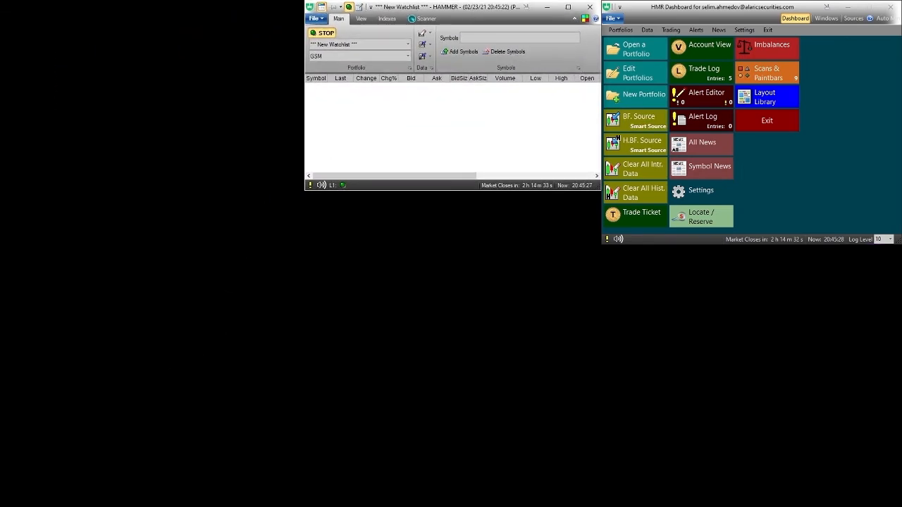
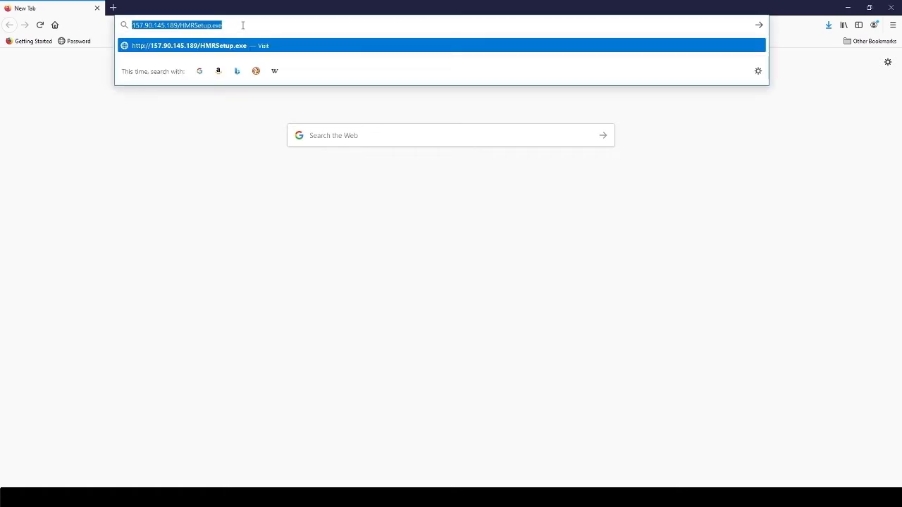
type("https://stockmarketmba.com/stockresearchtools.php")
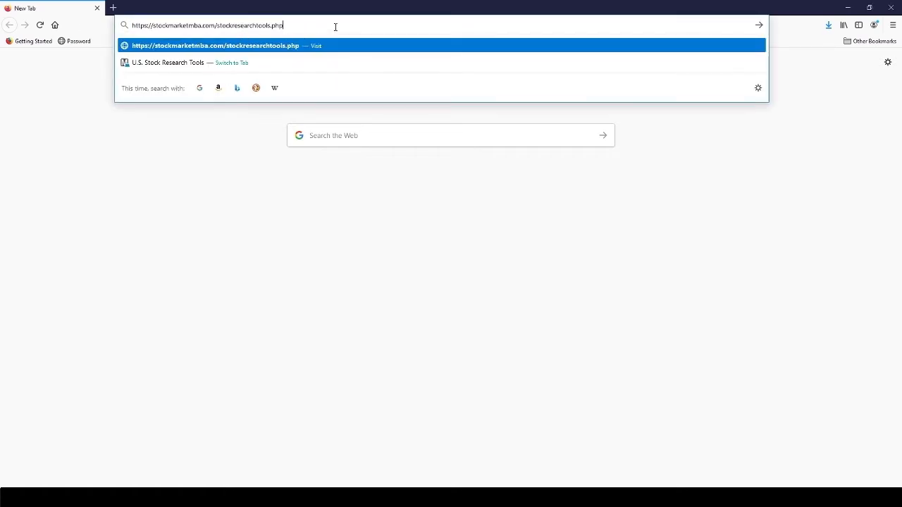
key("Return")
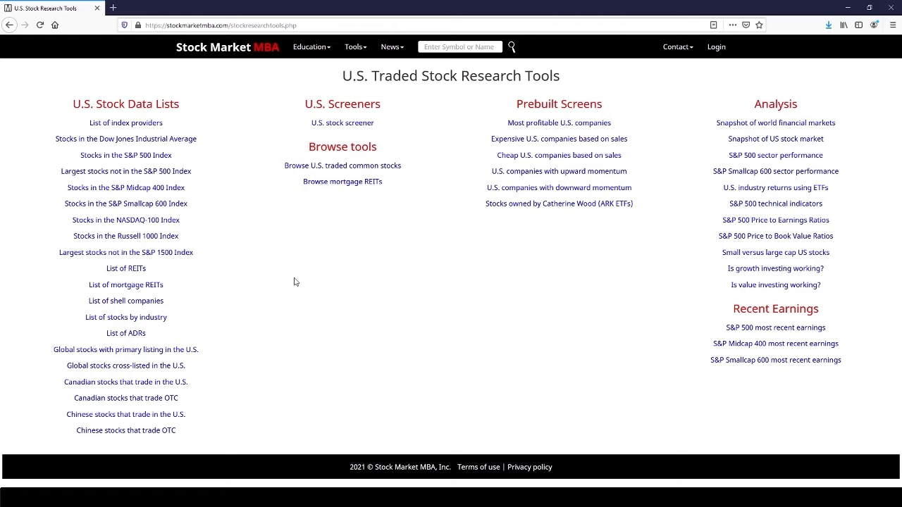
left_click(122, 319)
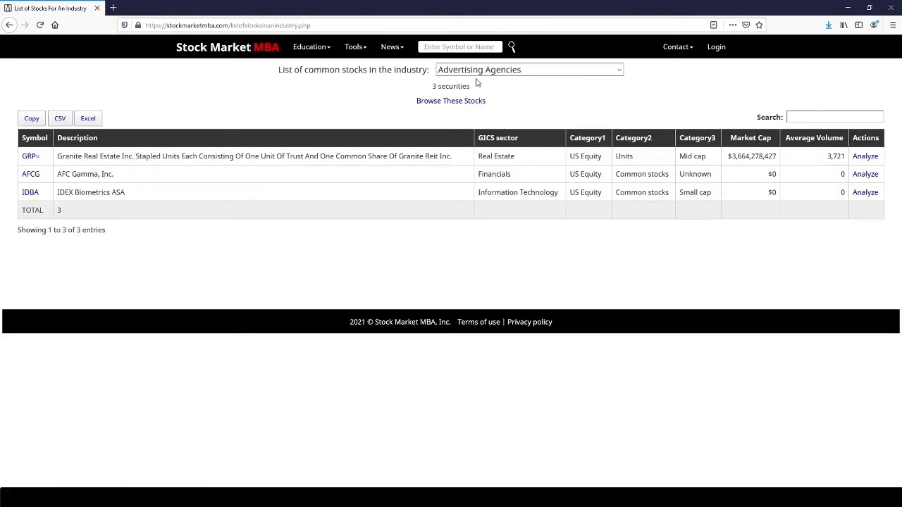
- Set the industry to Airlines and look through the resulting list of common stocks
left_click(620, 72)
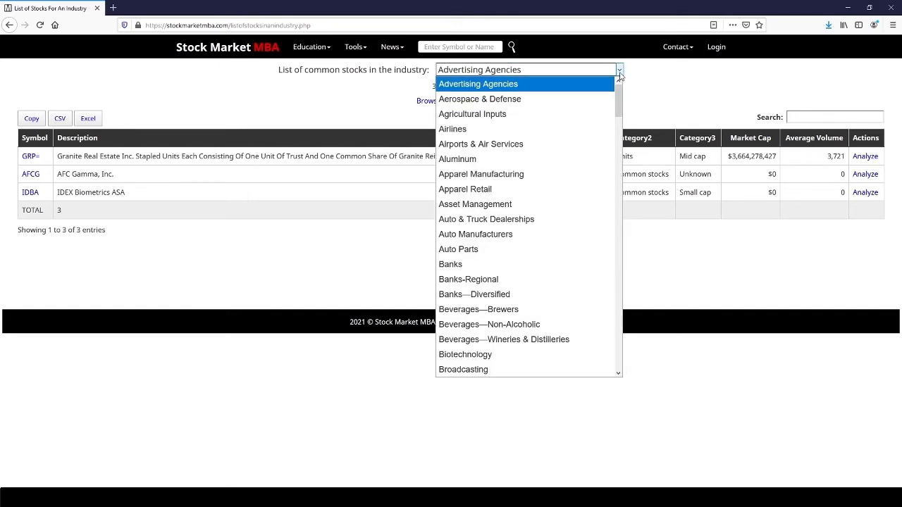
left_click(507, 131)
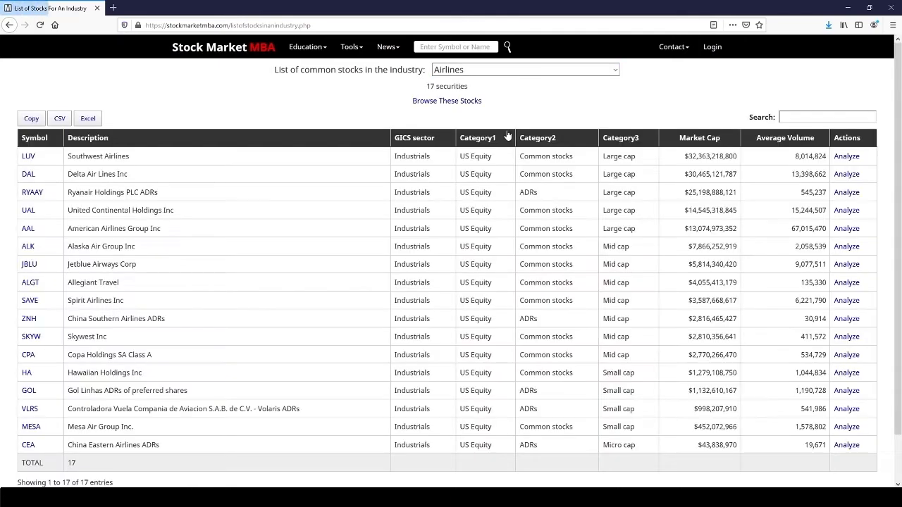
scroll(162, 253, "down", 1)
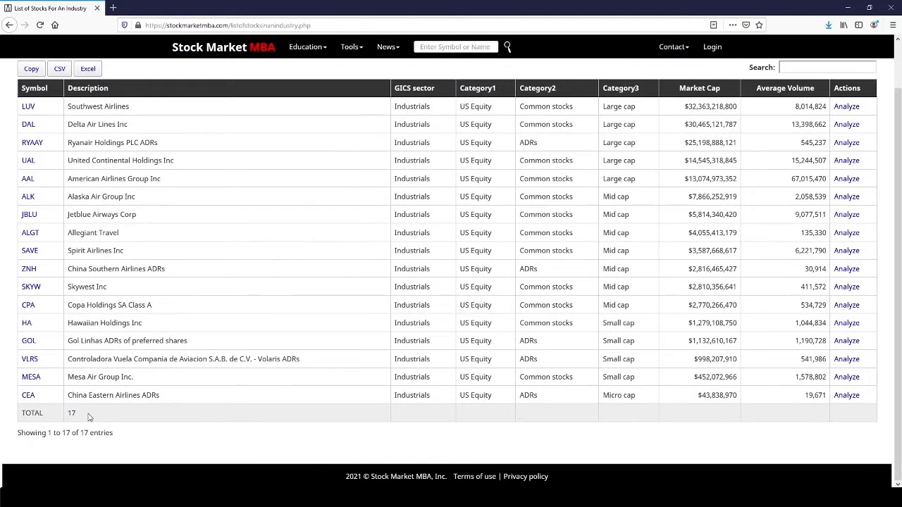
scroll(310, 145, "up", 1)
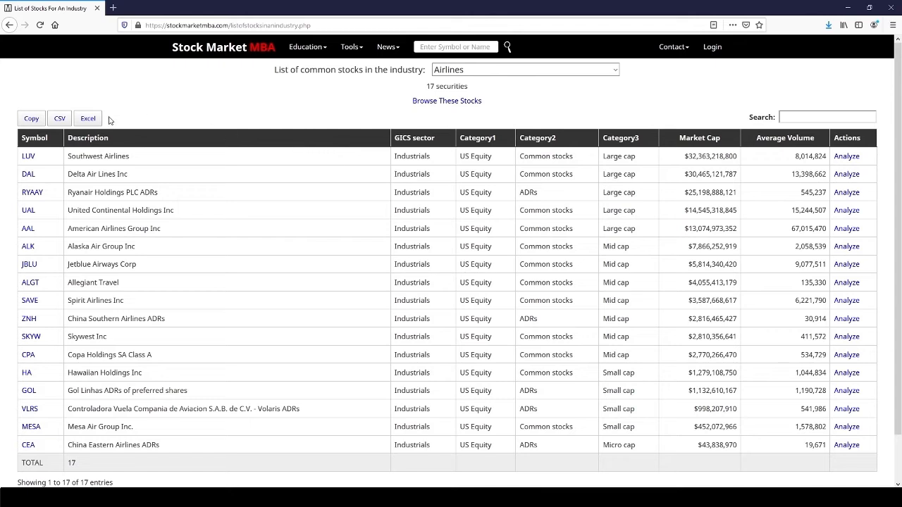
- Export the airline stock list as CSV and open the downloaded file in Excel, minimizing the unrelated symbology.xlsx workbook
left_click(60, 119)
left_click(832, 27)
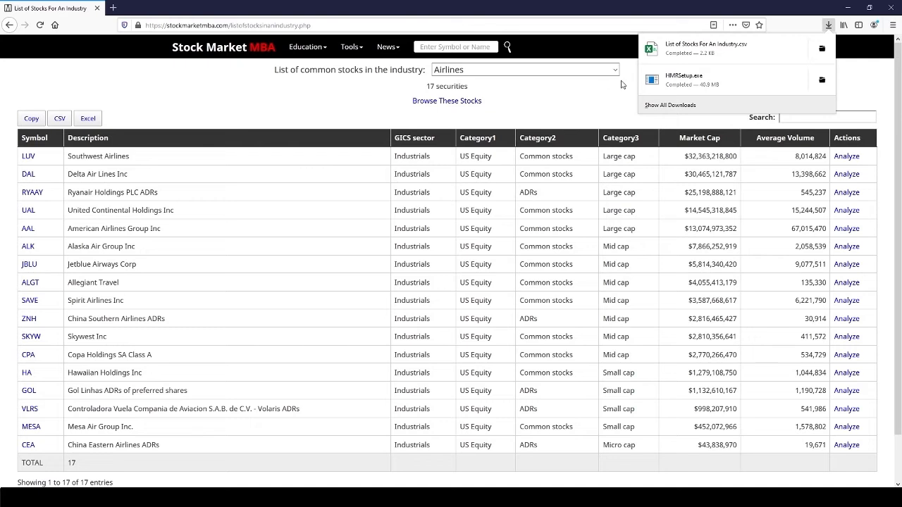
left_click(710, 50)
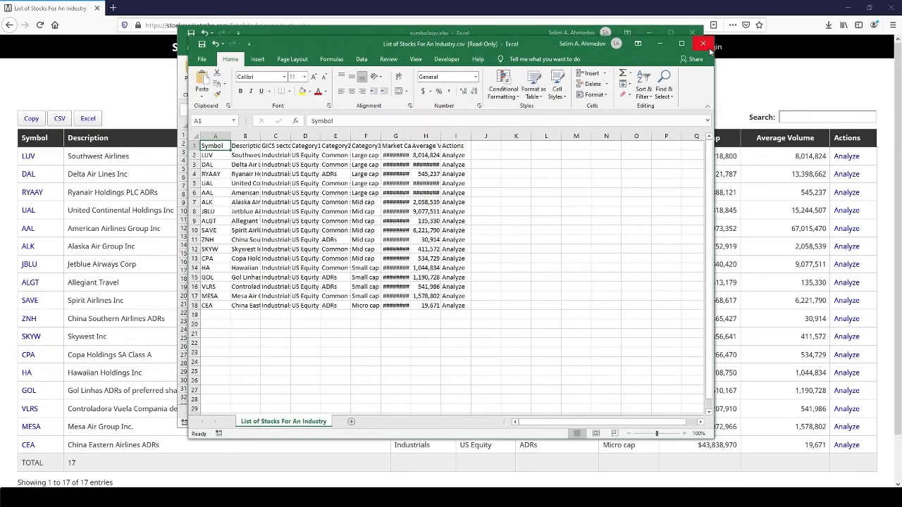
left_click(649, 32)
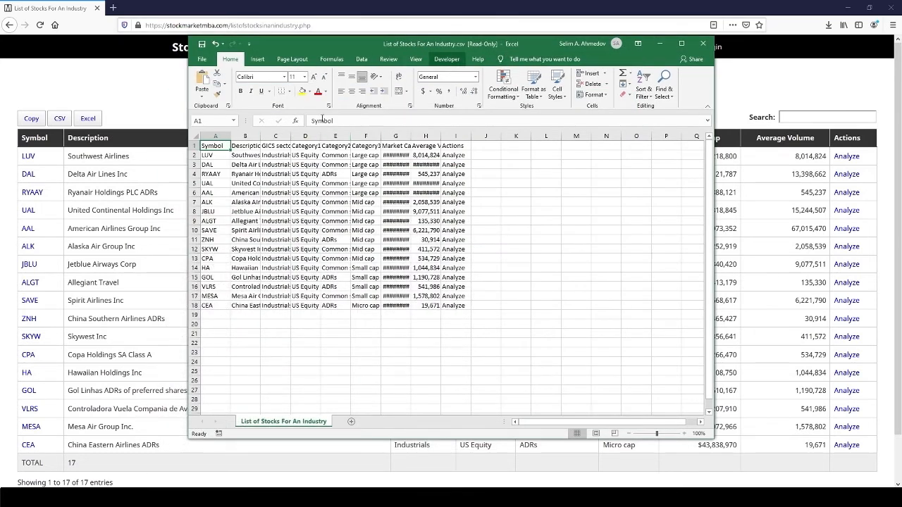
- Copy the ticker symbols in cells A2:A18, from LUV to CEA, and minimize Excel and the browser to return to HAMMER
left_click(212, 158)
left_click_drag(213, 157, 210, 305)
key("ctrl+c")
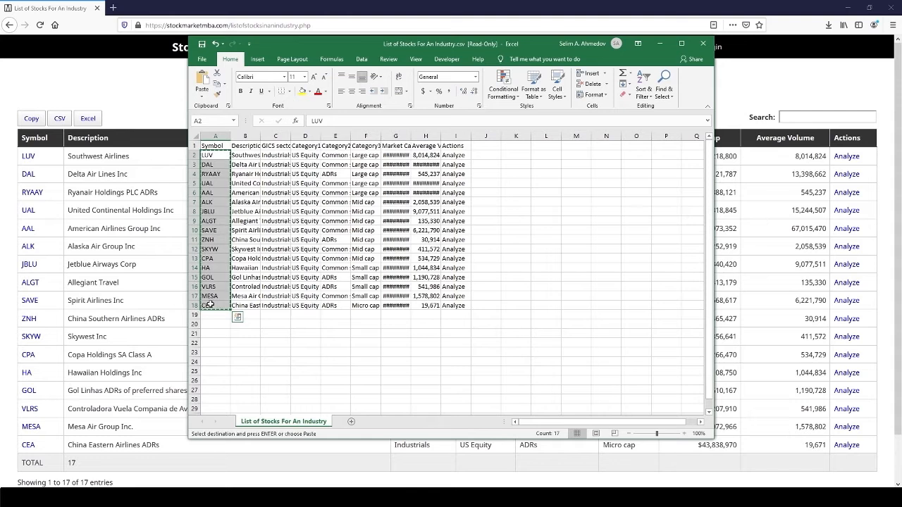
left_click(665, 44)
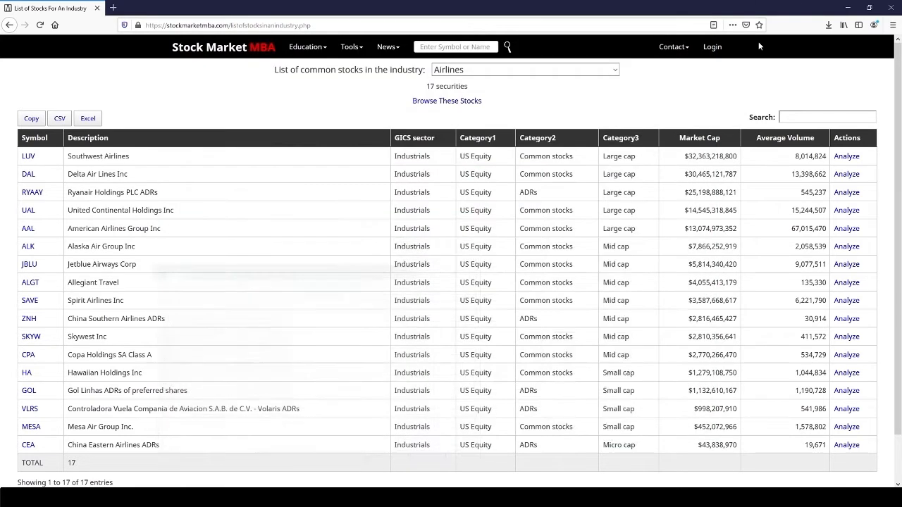
left_click(848, 7)
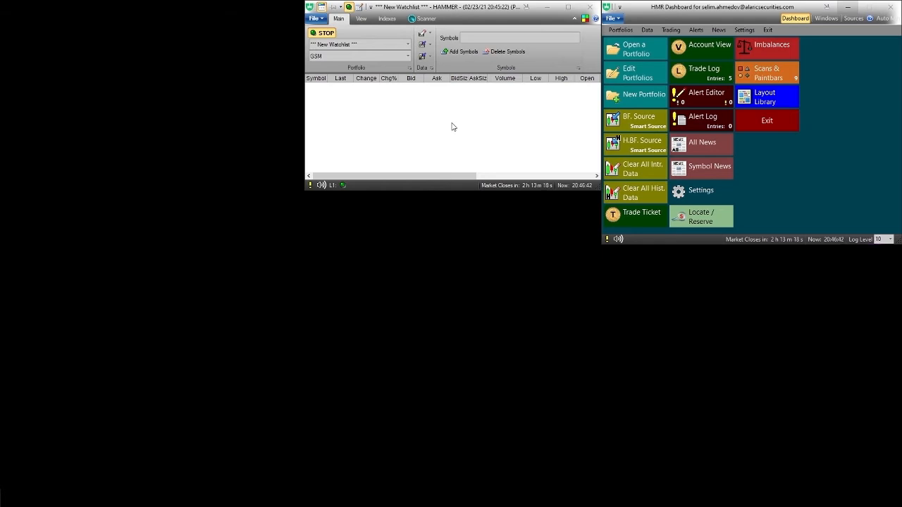
- Add the copied airline symbols to the new watchlist and make its window taller to fit all the rows
left_click(475, 38)
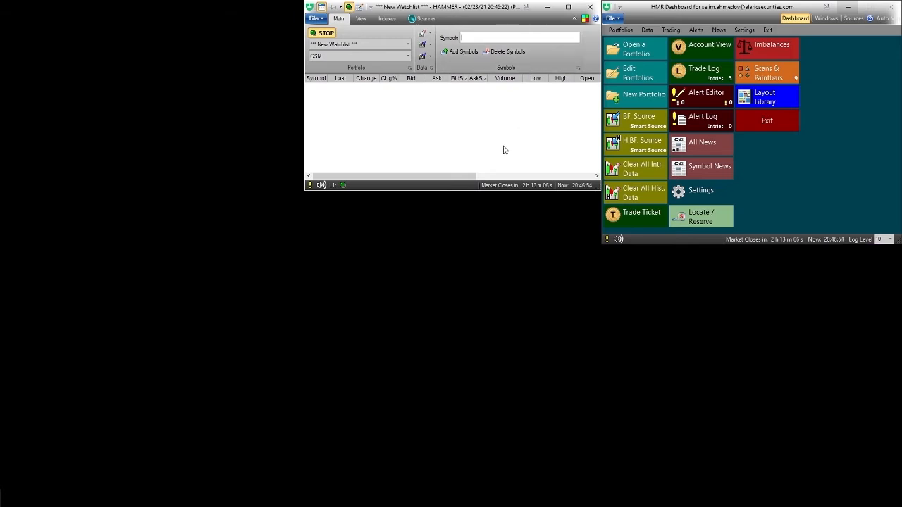
left_click(459, 52)
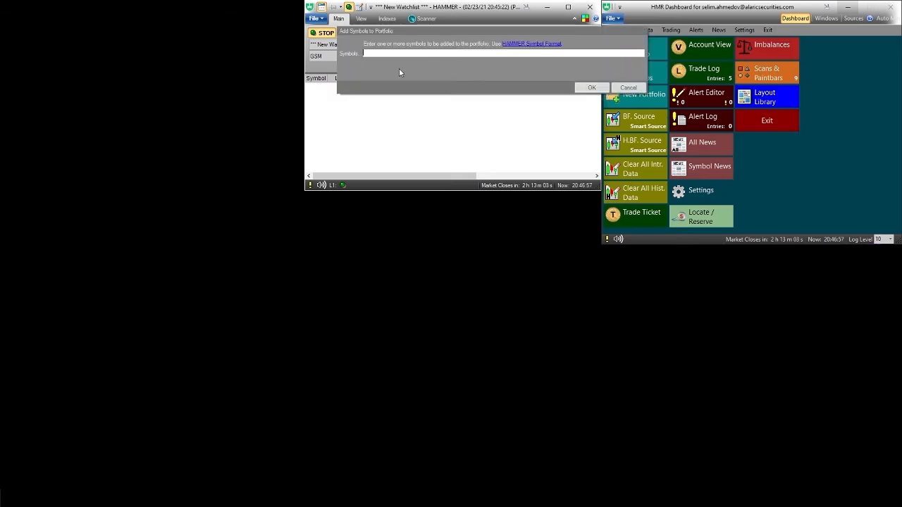
left_click_drag(436, 29, 407, 50)
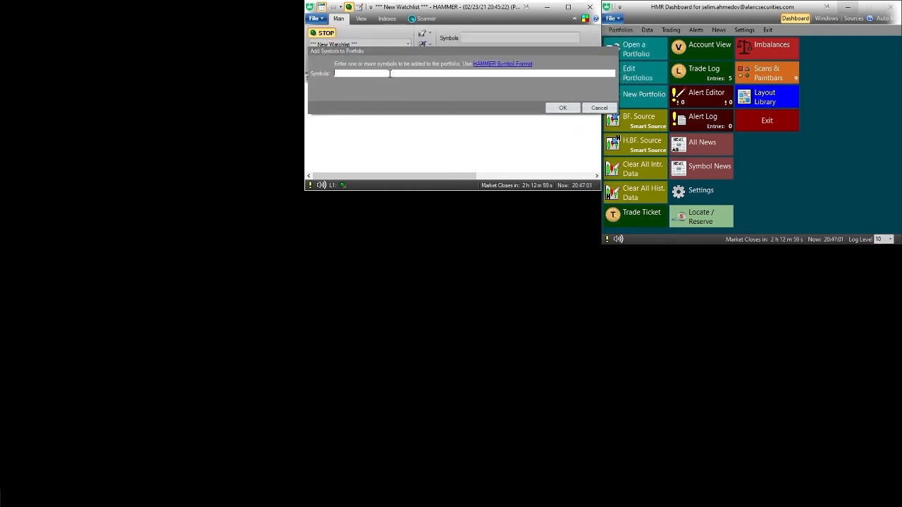
key("ctrl+v")
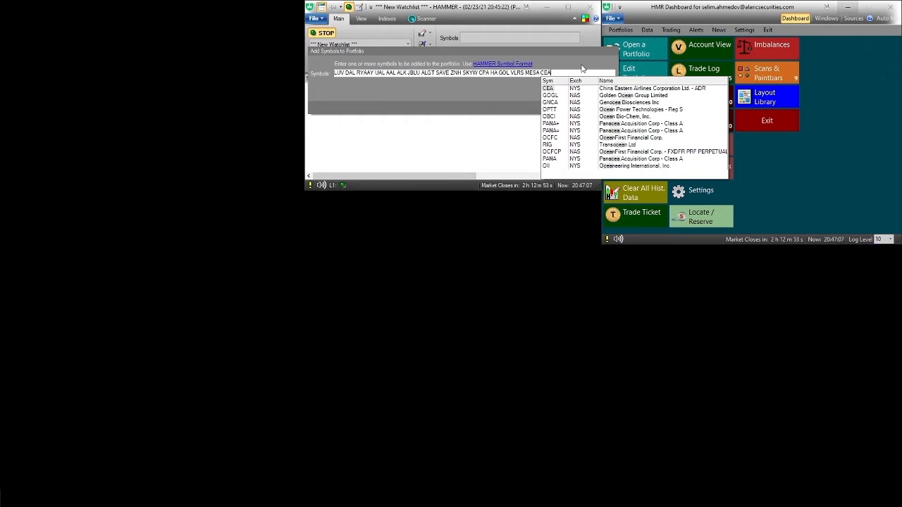
left_click(506, 110)
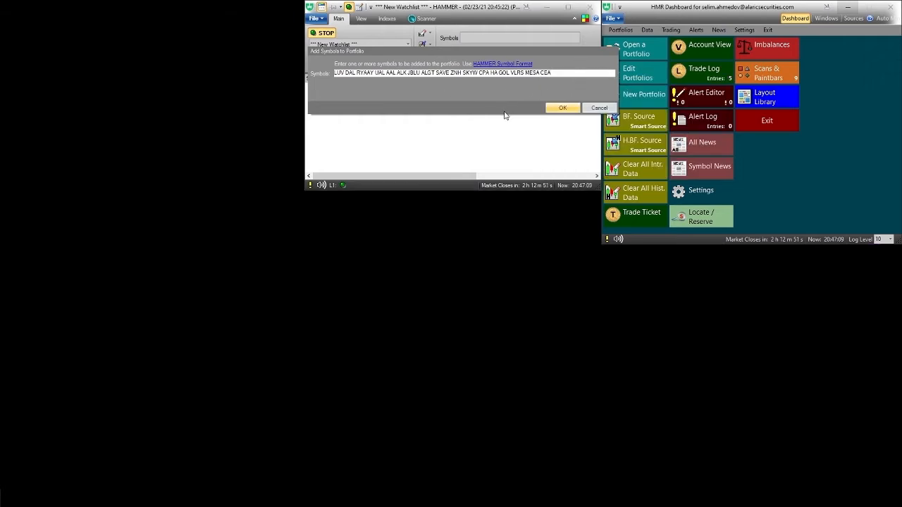
left_click(562, 109)
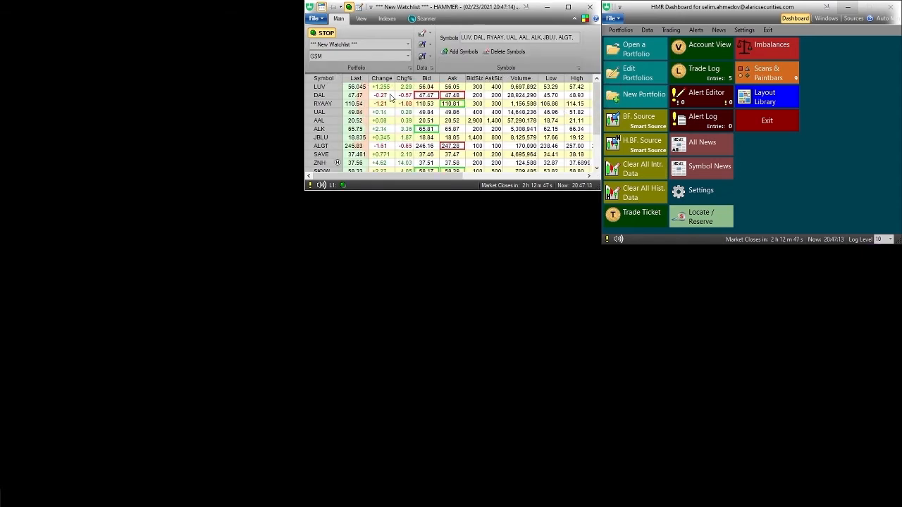
left_click_drag(596, 189, 594, 248)
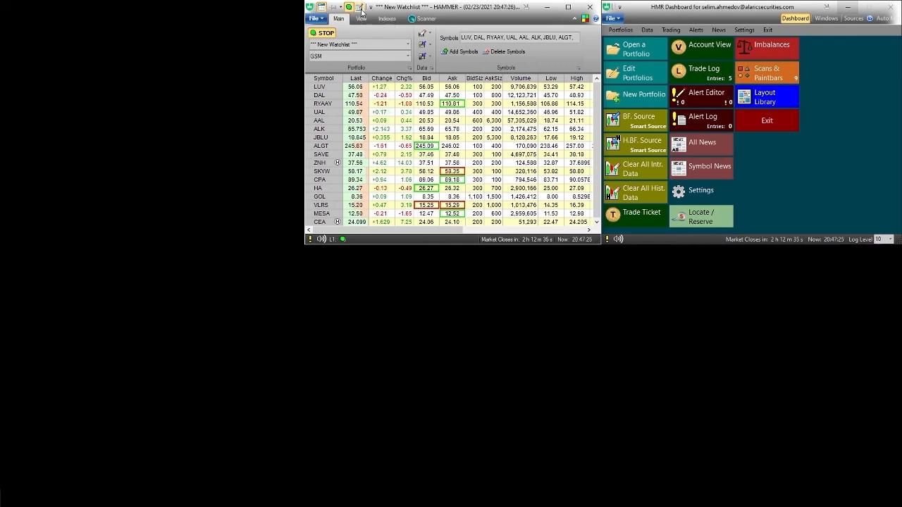
- Rename the new watchlist as Airlines, save the change and make the watchlist window slightly taller
left_click(360, 8)
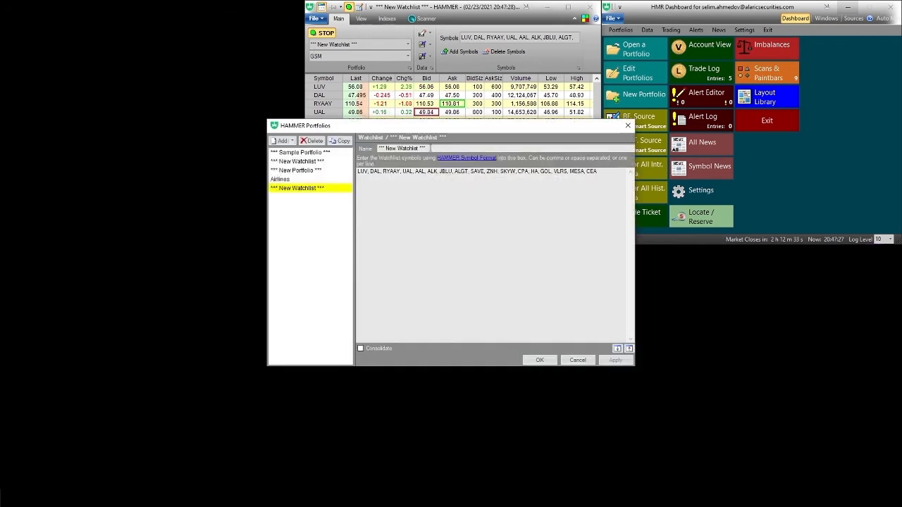
left_click_drag(433, 148, 379, 148)
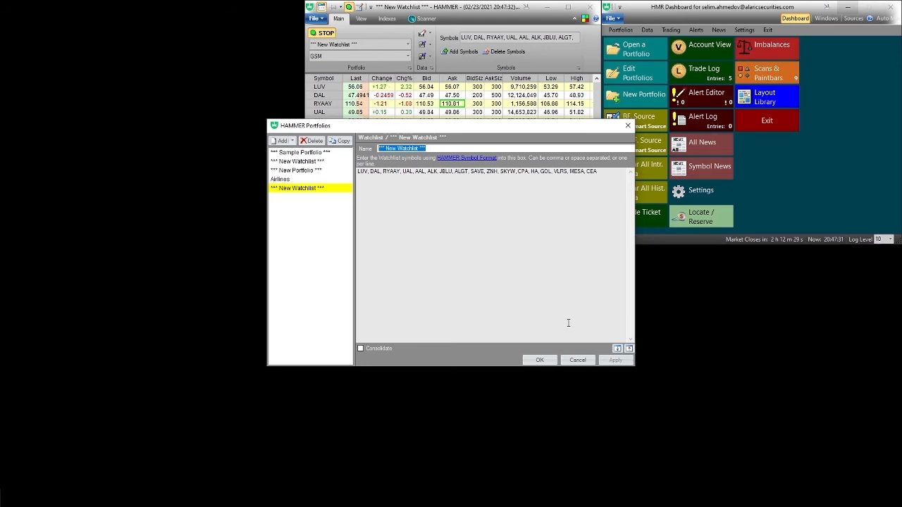
type("Airlines")
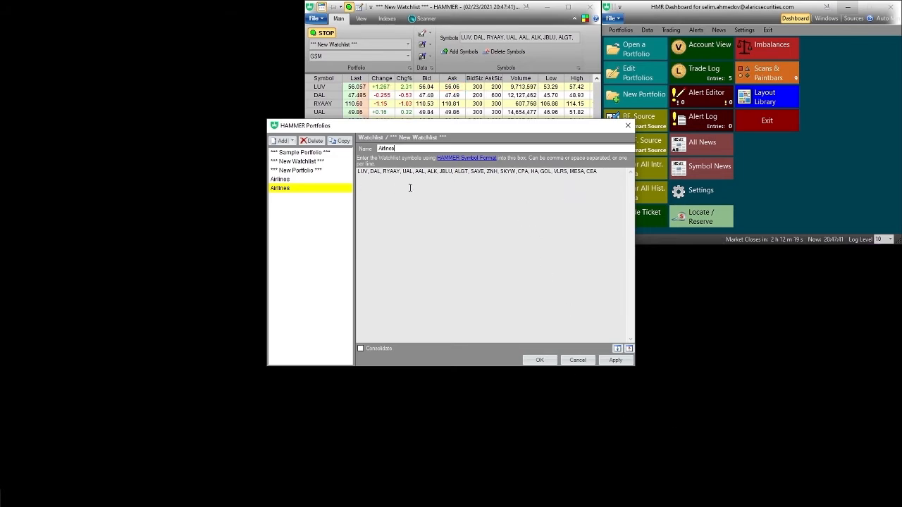
left_click(616, 360)
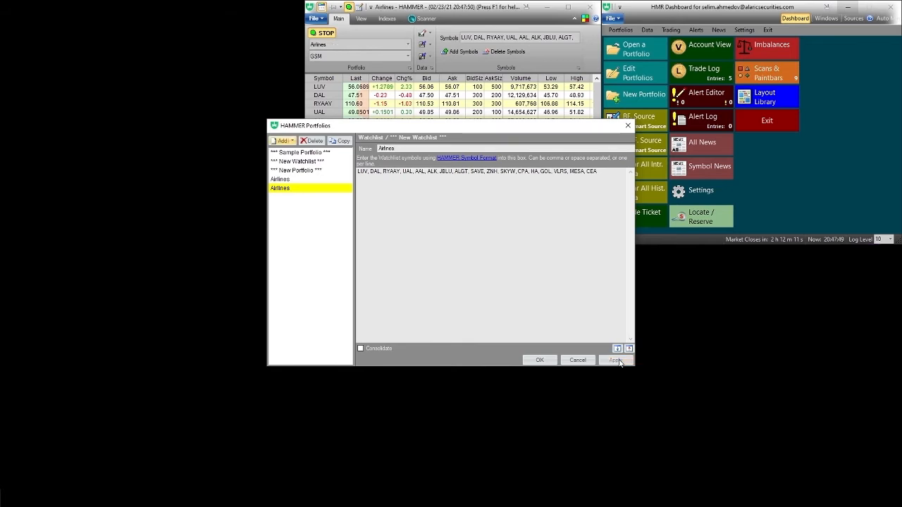
left_click(539, 360)
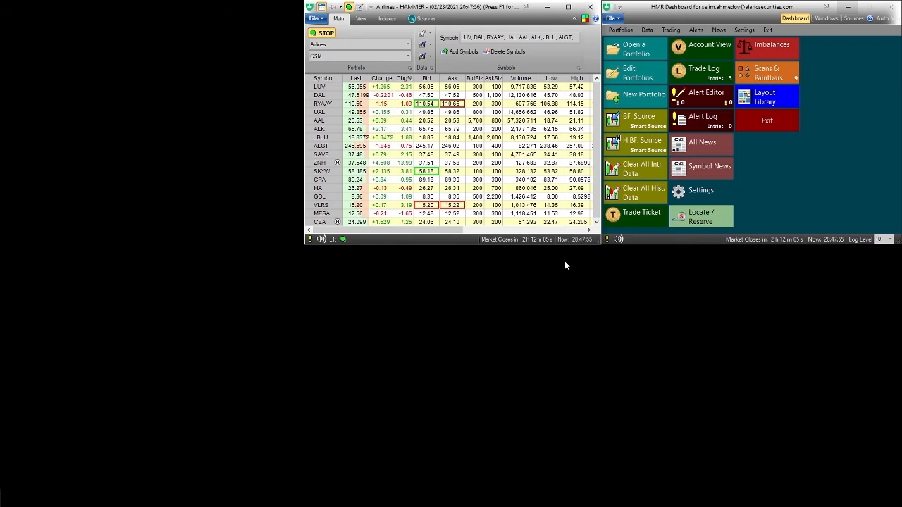
left_click_drag(601, 245, 601, 252)
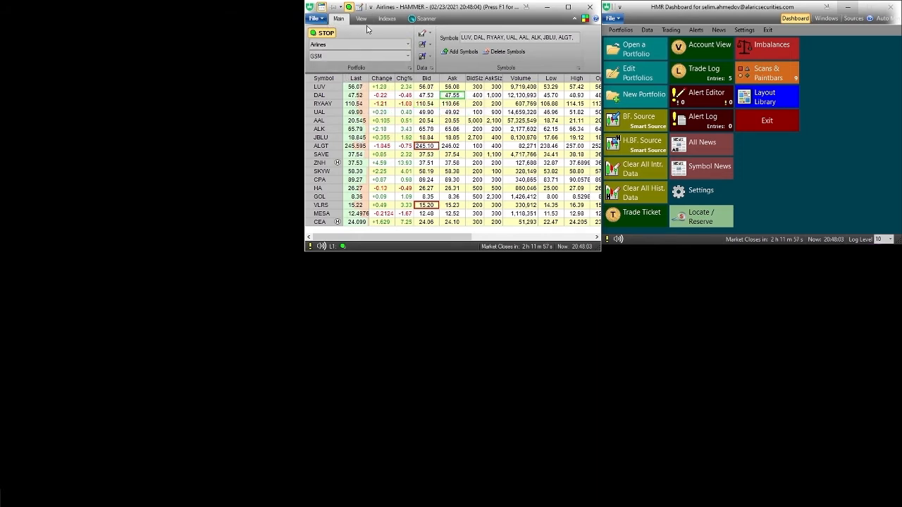
- Review the portfolio choices, the data source options and the symbols list of the Airlines watchlist
left_click(408, 44)
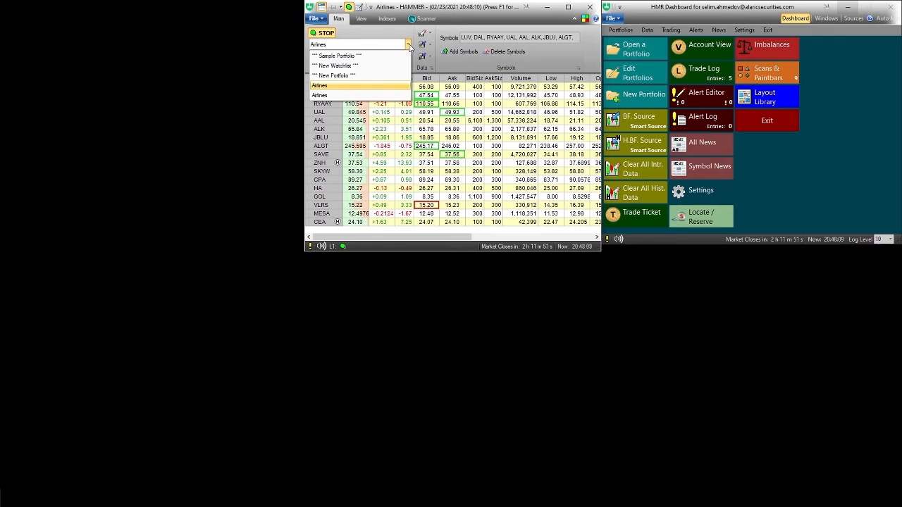
left_click(408, 45)
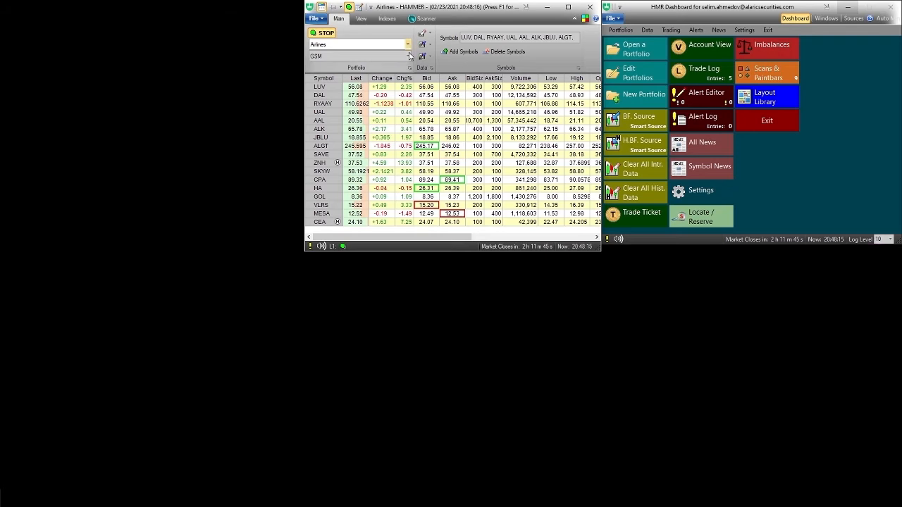
left_click(407, 56)
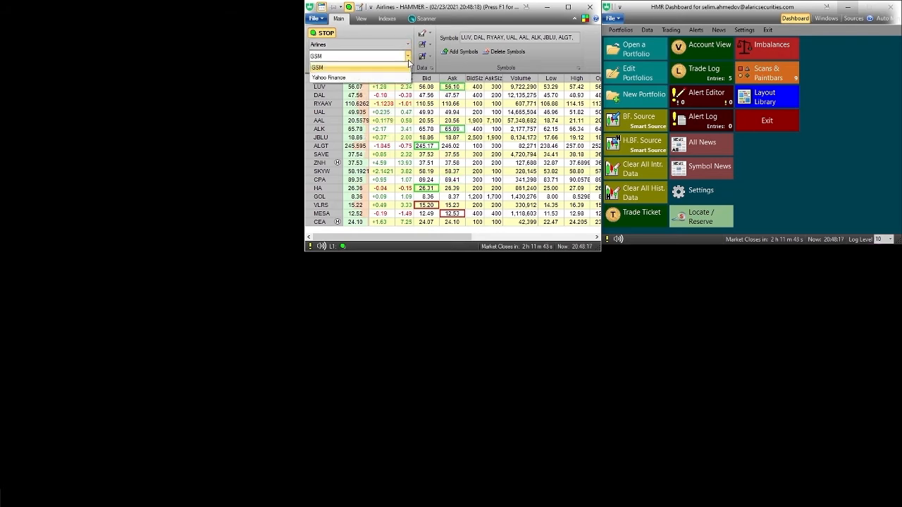
left_click(408, 63)
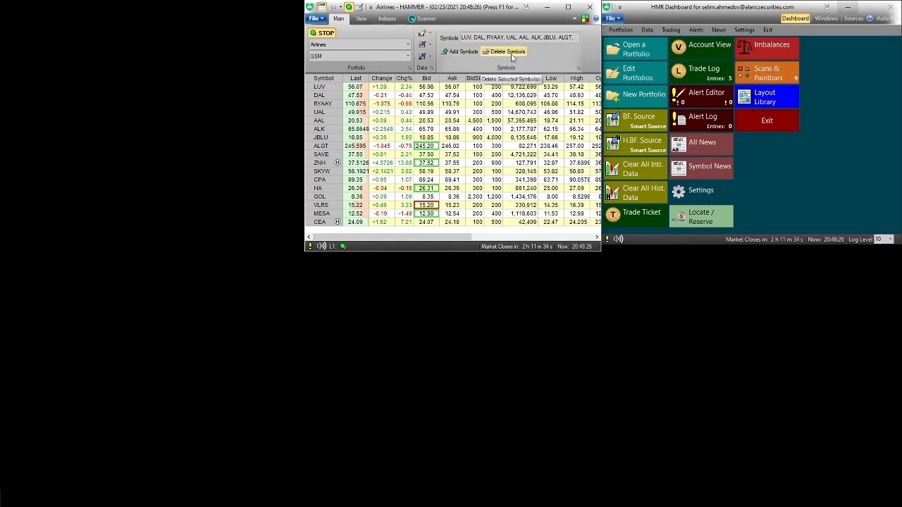
left_click(484, 36)
left_click(495, 37)
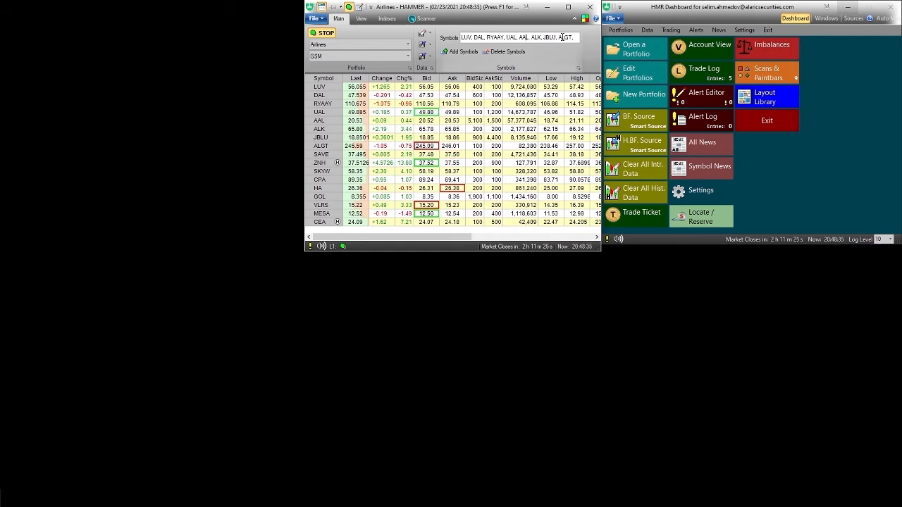
- Browse the quote display templates and switch the Airlines watchlist display to TILE - Simple
left_click(364, 20)
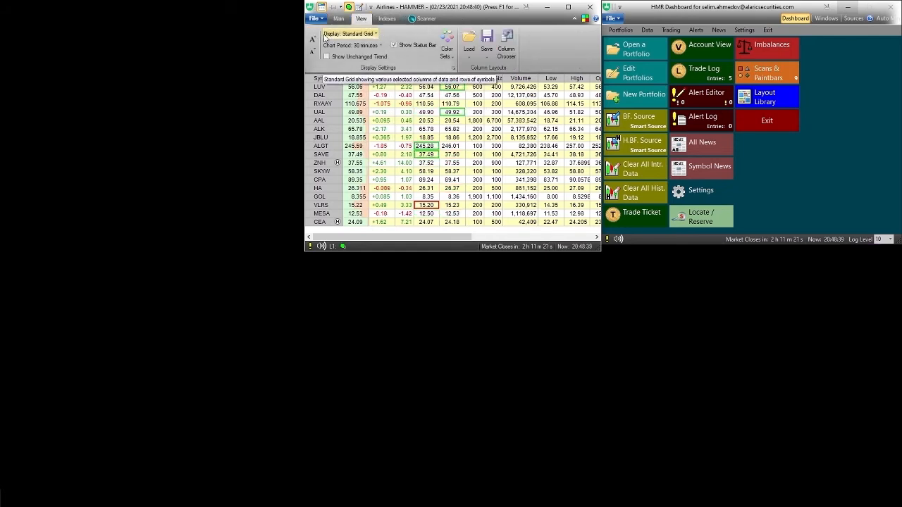
left_click(371, 36)
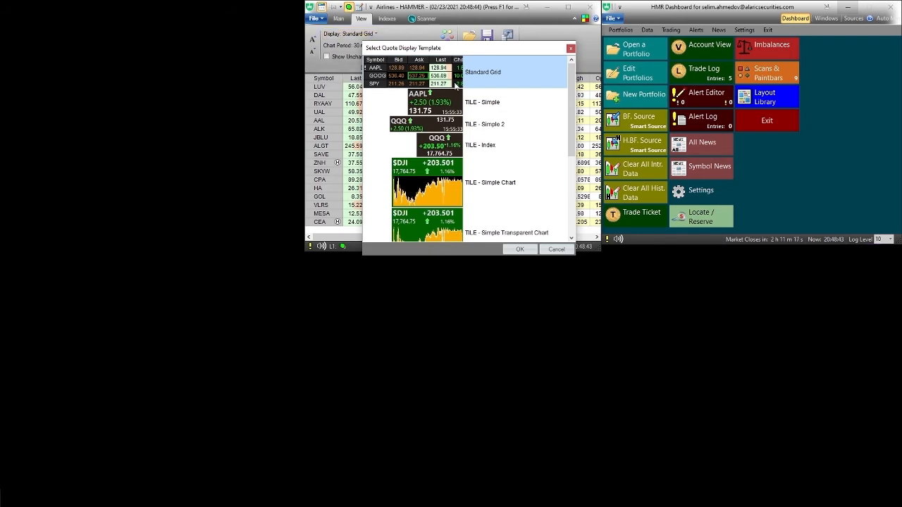
left_click_drag(572, 84, 583, 221)
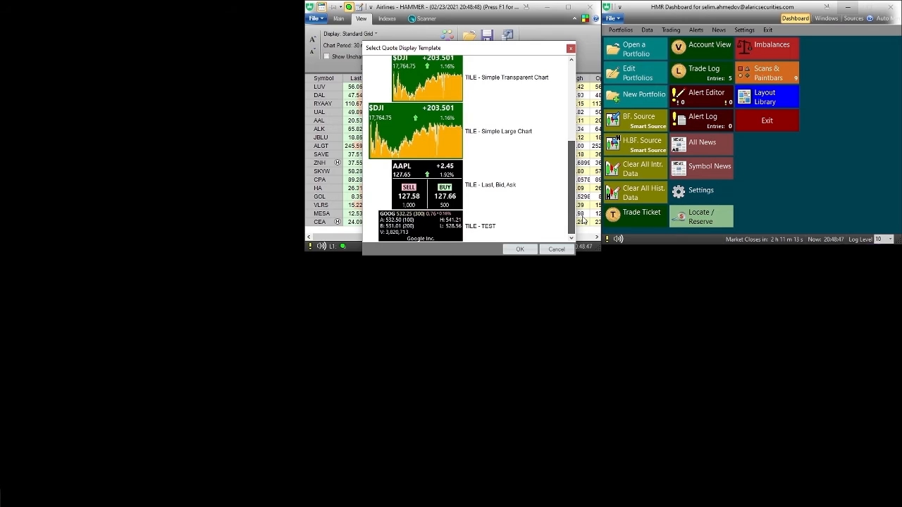
left_click_drag(585, 172, 582, 77)
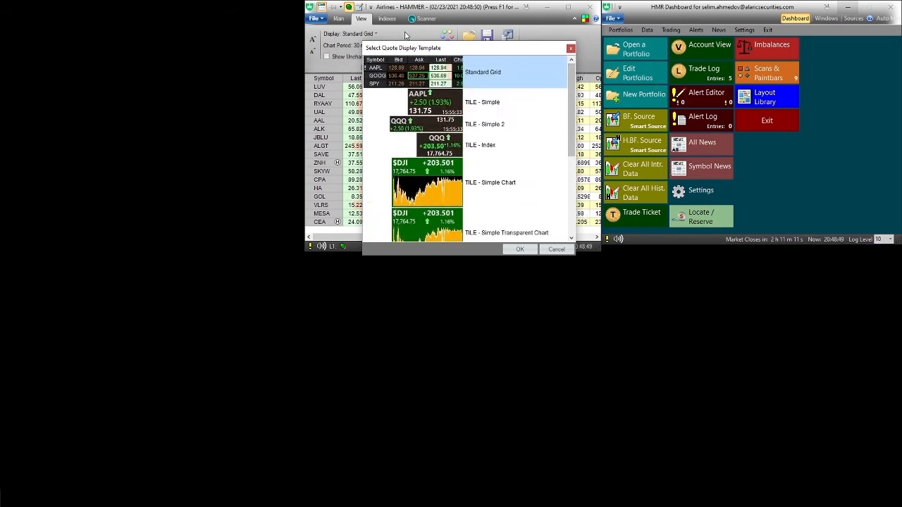
left_click(480, 105)
left_click(521, 250)
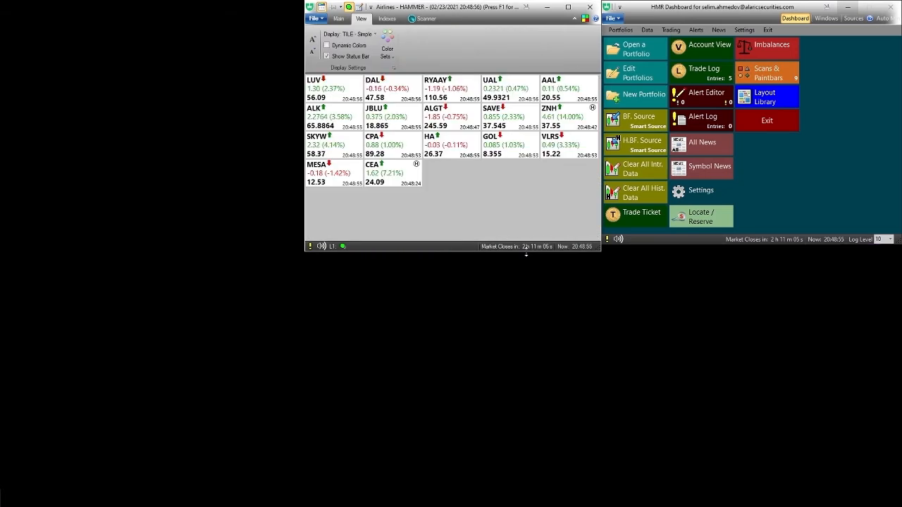
- Change the watchlist display template to TILE - Simple Chart and look through the chart tiles
left_click(371, 35)
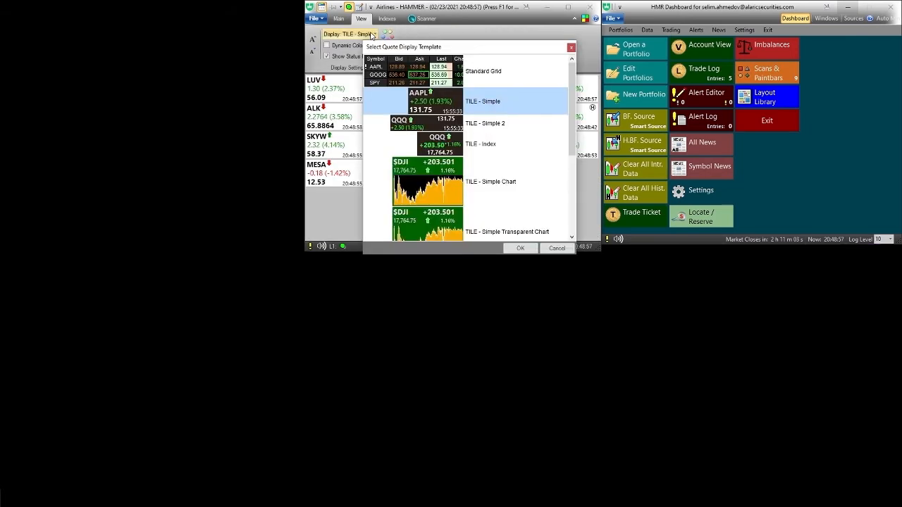
left_click(483, 183)
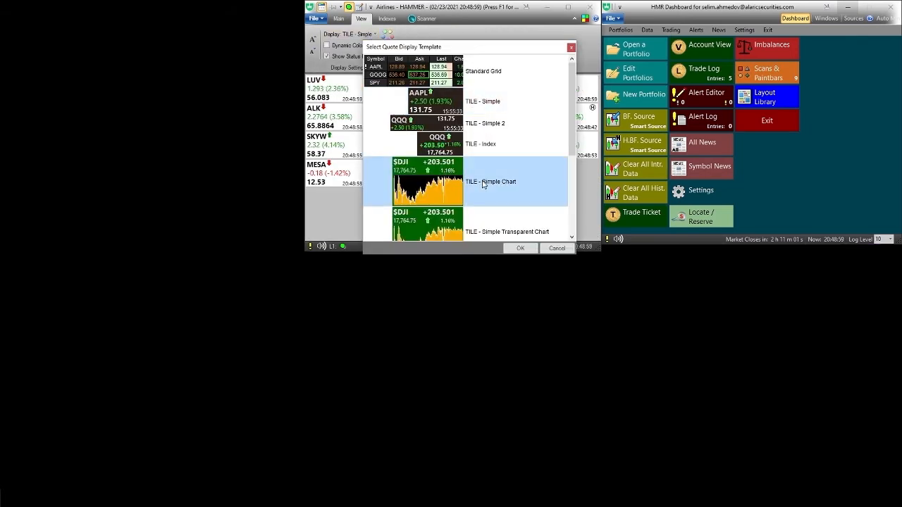
left_click(520, 248)
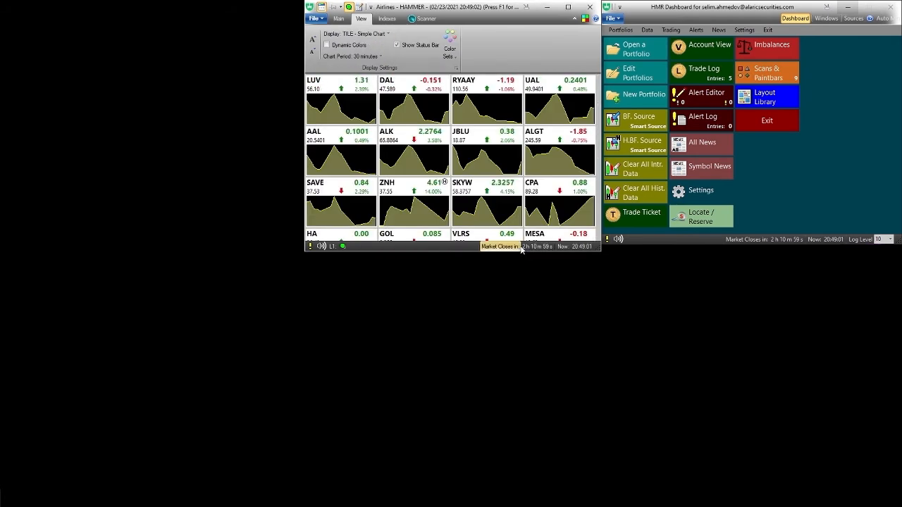
scroll(497, 177, "down", 3)
scroll(496, 179, "up", 3)
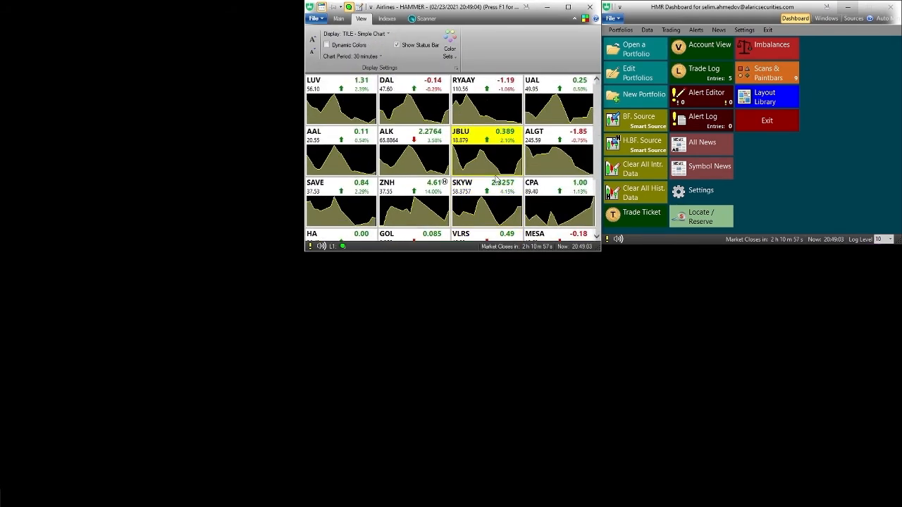
- Return the Airlines watchlist display to the Standard Grid template
left_click(384, 34)
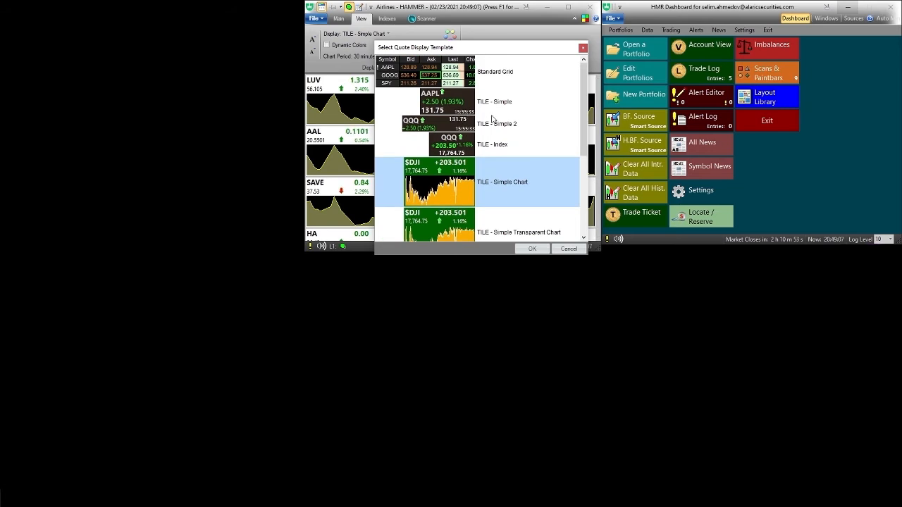
left_click(498, 73)
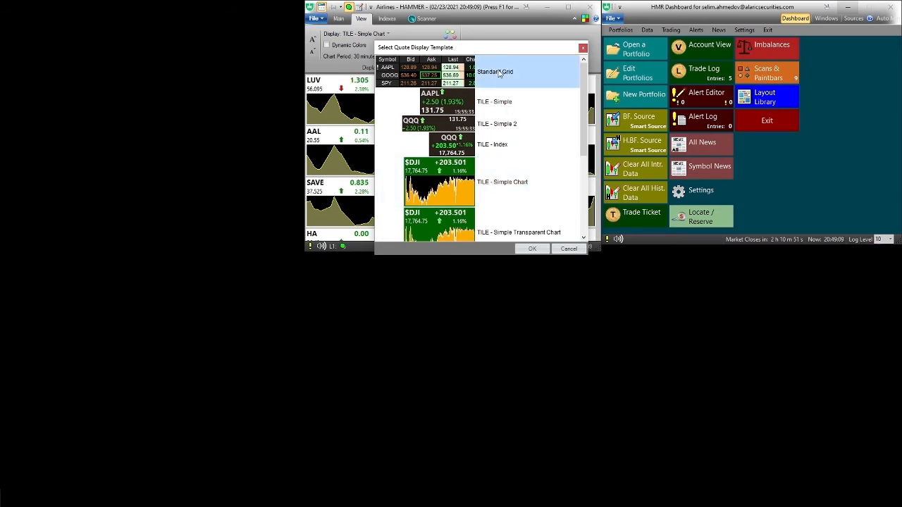
left_click(533, 250)
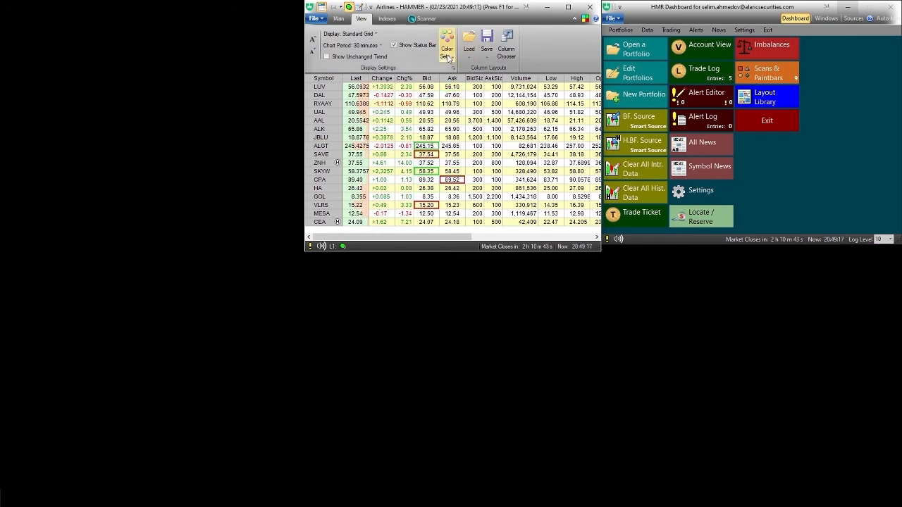
- Try the Pure and Dark Blues color sets on the watchlist grid and return it to Sunny
left_click(448, 57)
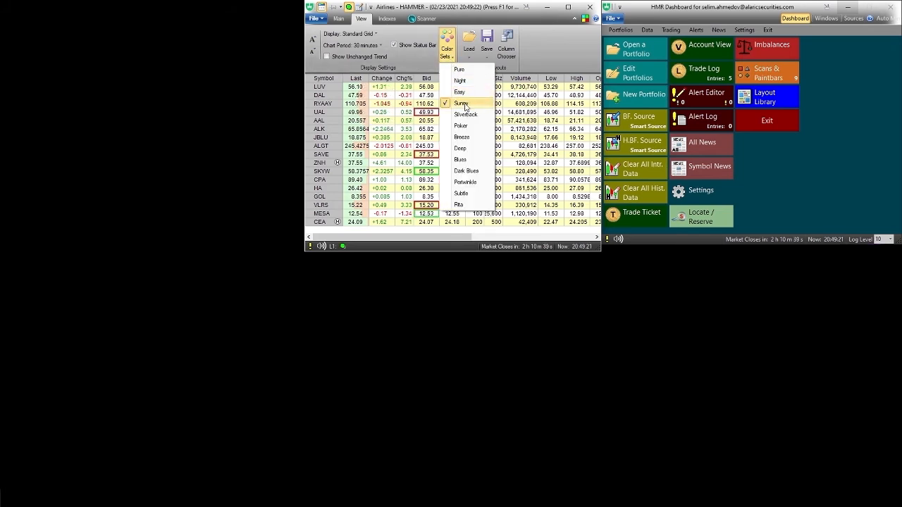
left_click(465, 70)
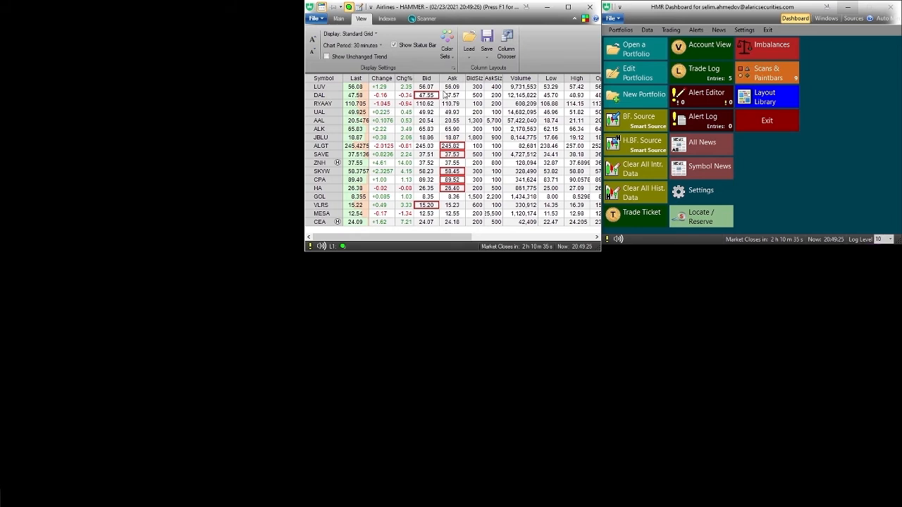
left_click(447, 43)
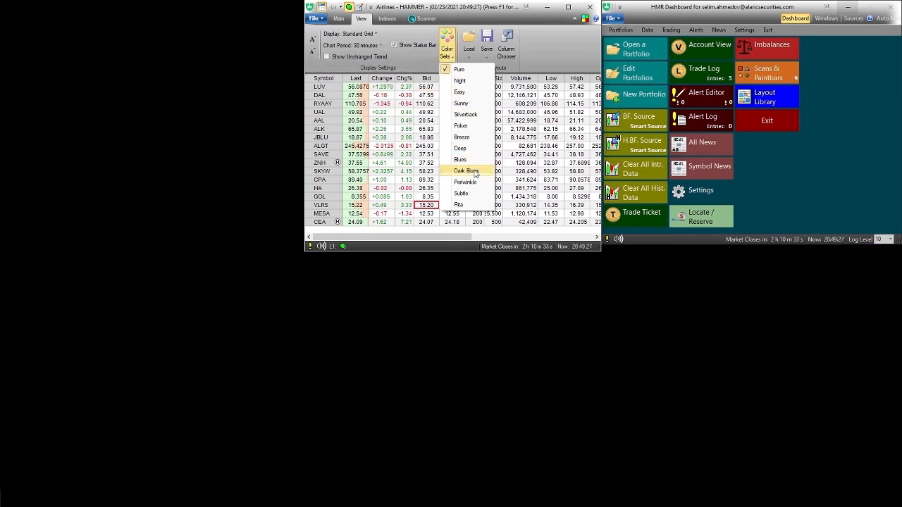
left_click(465, 171)
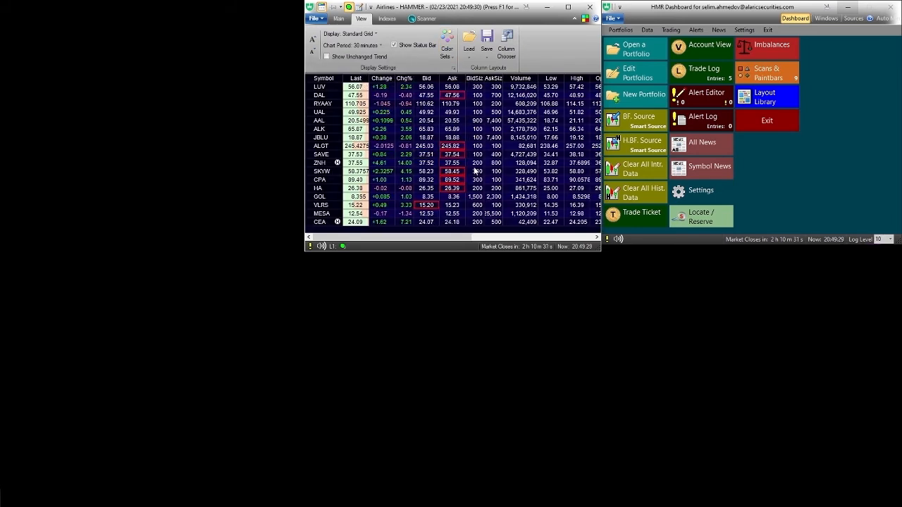
left_click(445, 47)
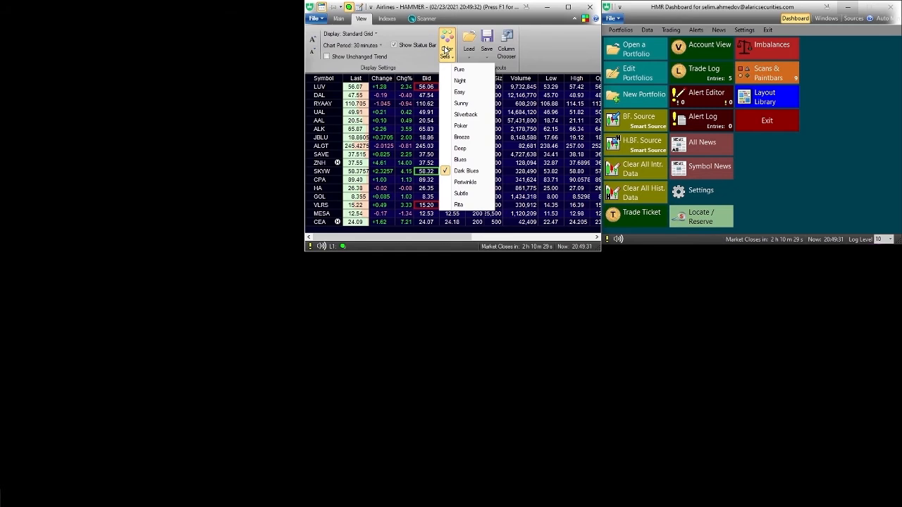
left_click(465, 104)
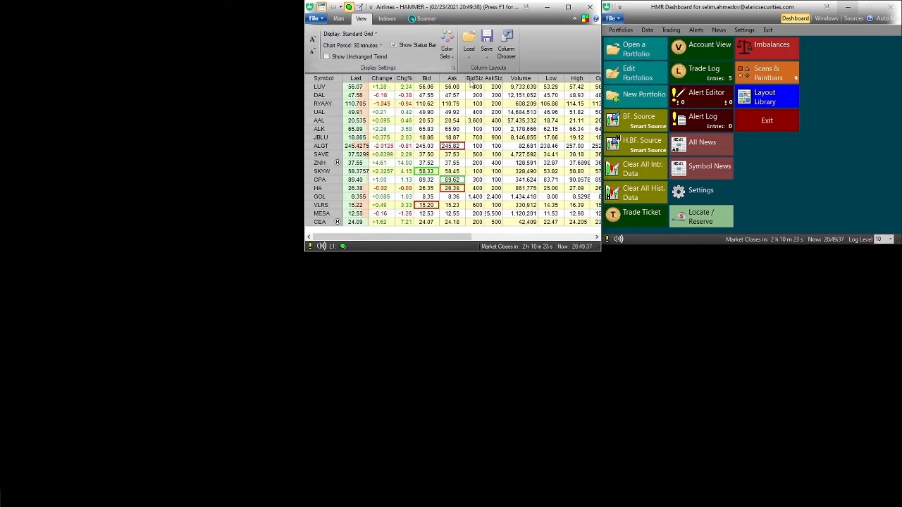
- Check the list of available quote columns, close it and look across the columns in the grid
left_click(511, 52)
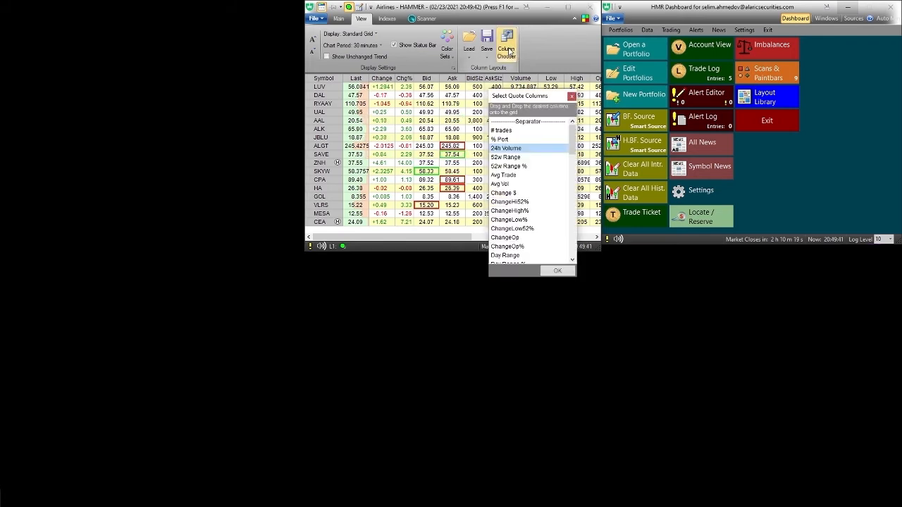
left_click(509, 52)
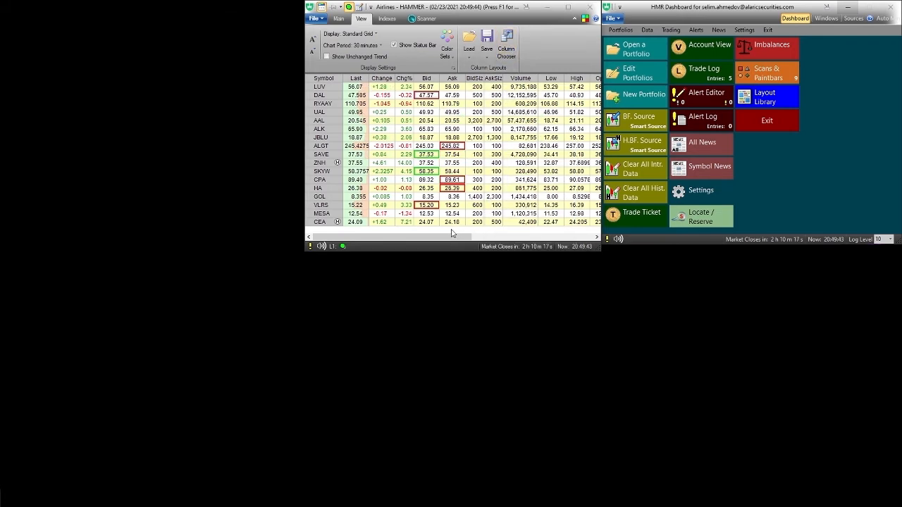
left_click_drag(452, 236, 414, 227)
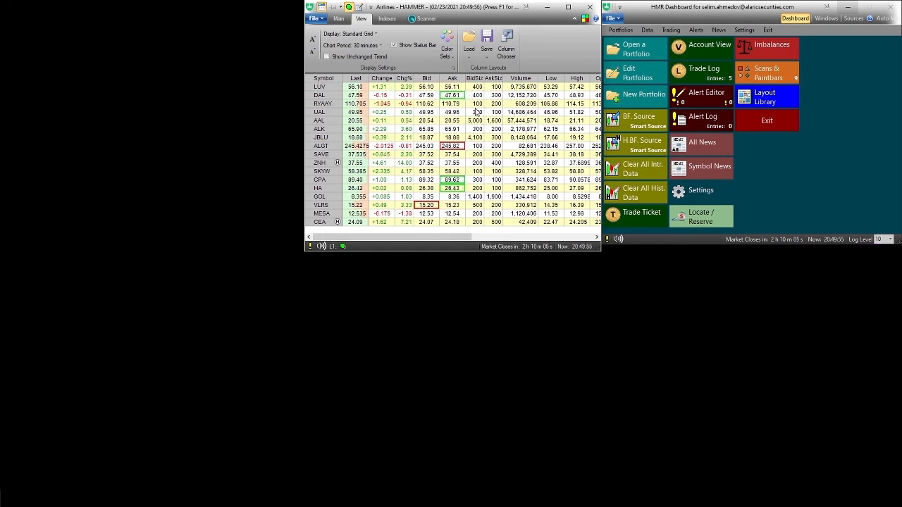
- Remove the Bid column from the watchlist grid and sort the symbols by Ask in descending order
right_click(428, 78)
left_click(468, 93)
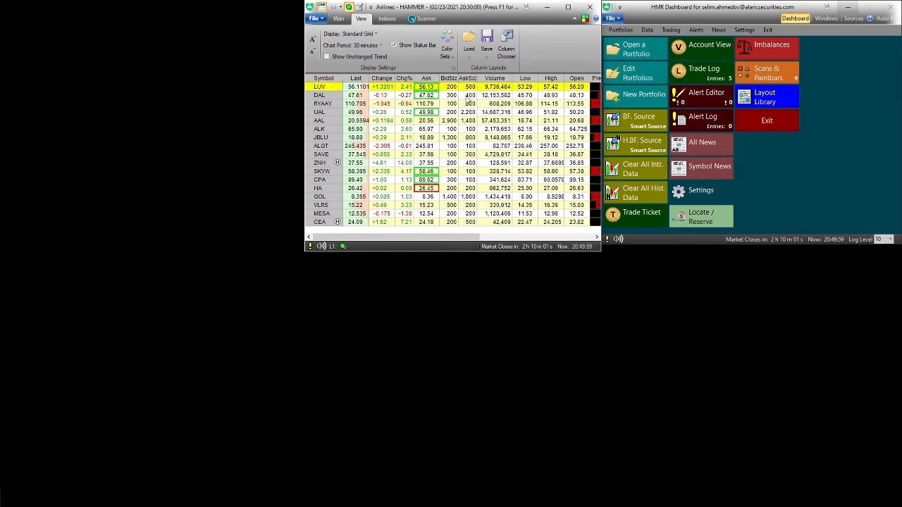
right_click(430, 81)
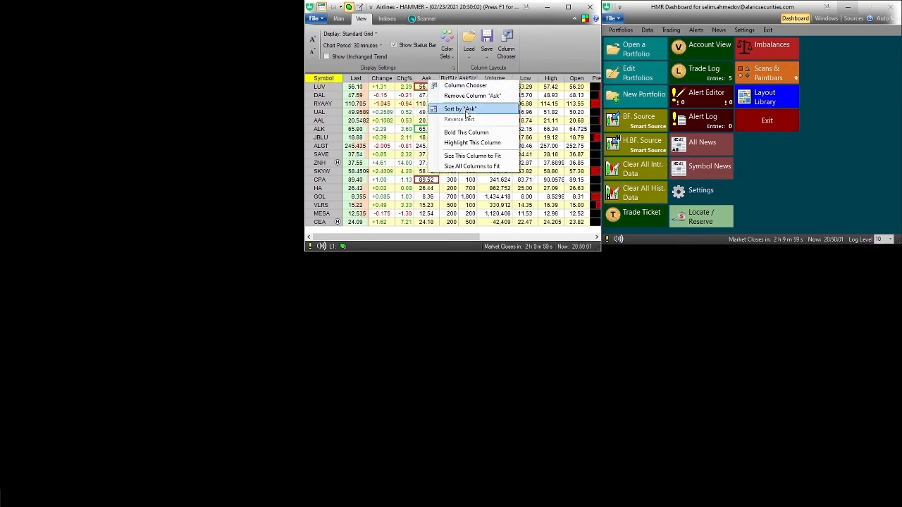
left_click(458, 109)
left_click(427, 82)
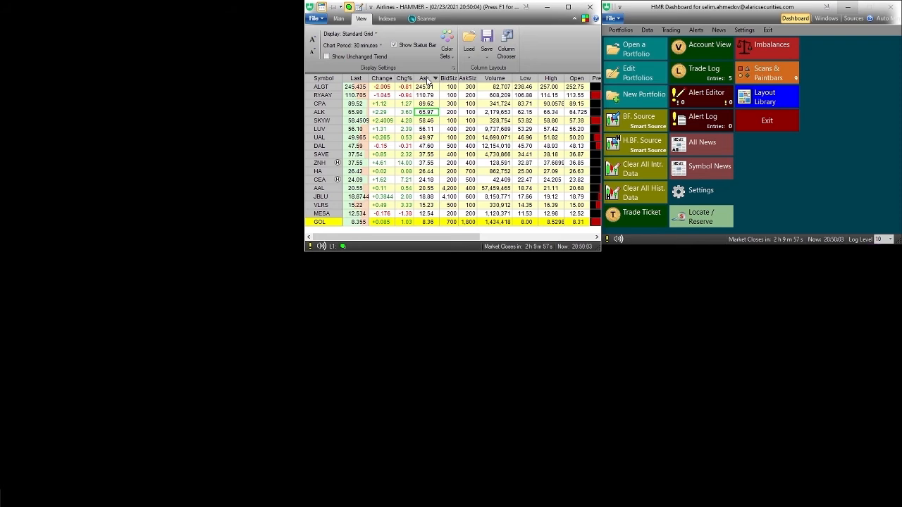
- Remove the Ask, Bid Size and Ask Size columns from the watchlist grid
right_click(428, 80)
left_click(466, 93)
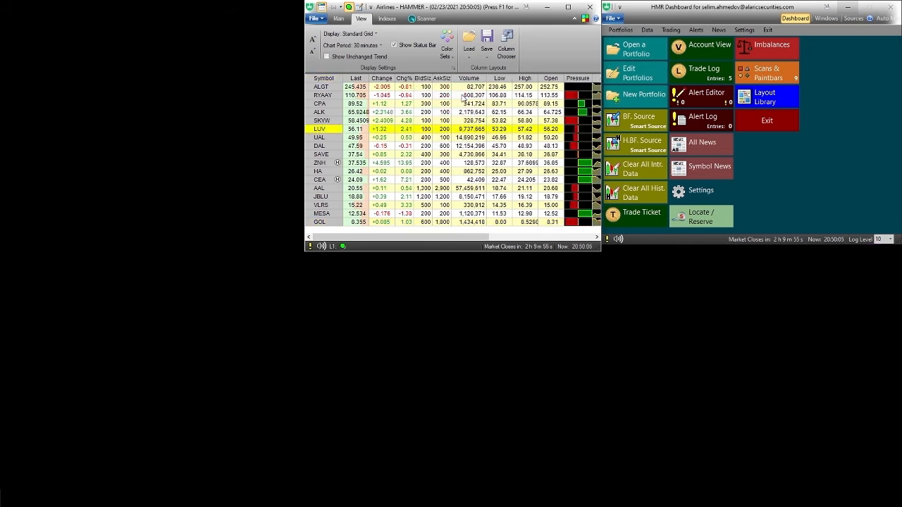
right_click(422, 81)
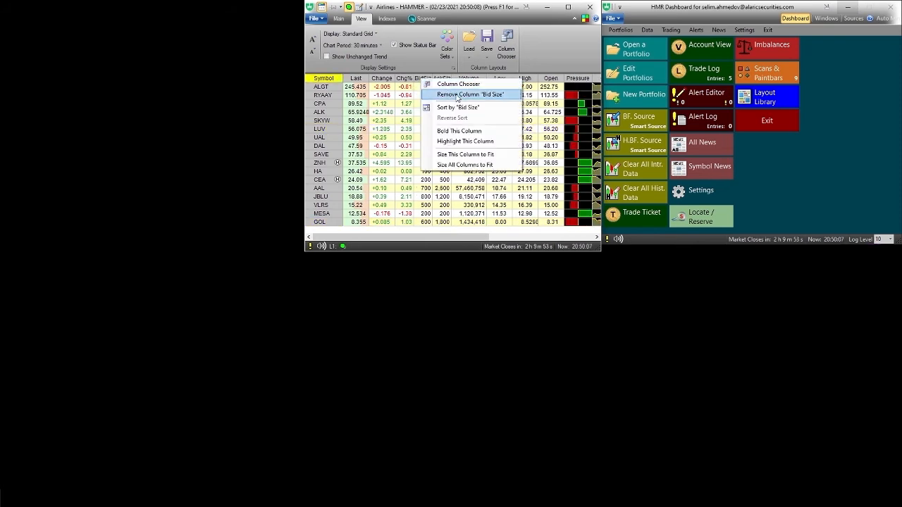
left_click(440, 92)
right_click(427, 82)
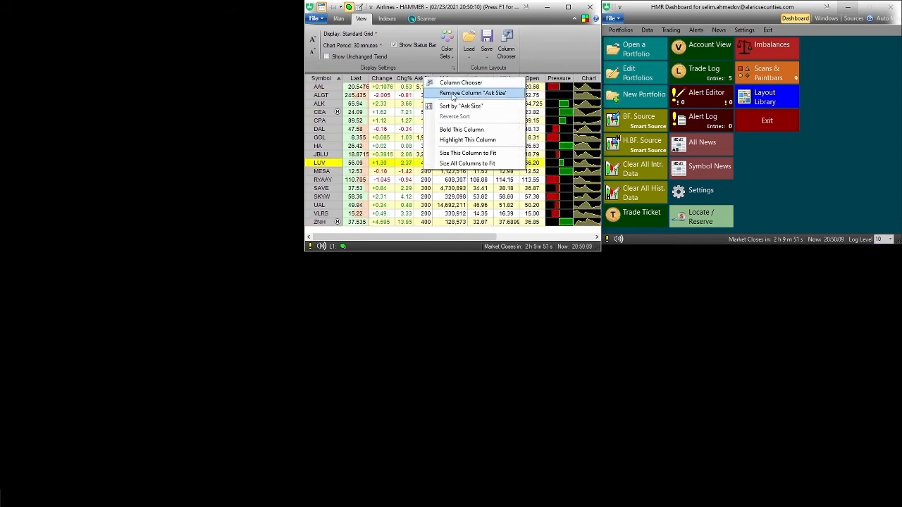
left_click(459, 92)
- Sort the watchlist by Low in ascending order and remove the Low column from the grid
right_click(434, 82)
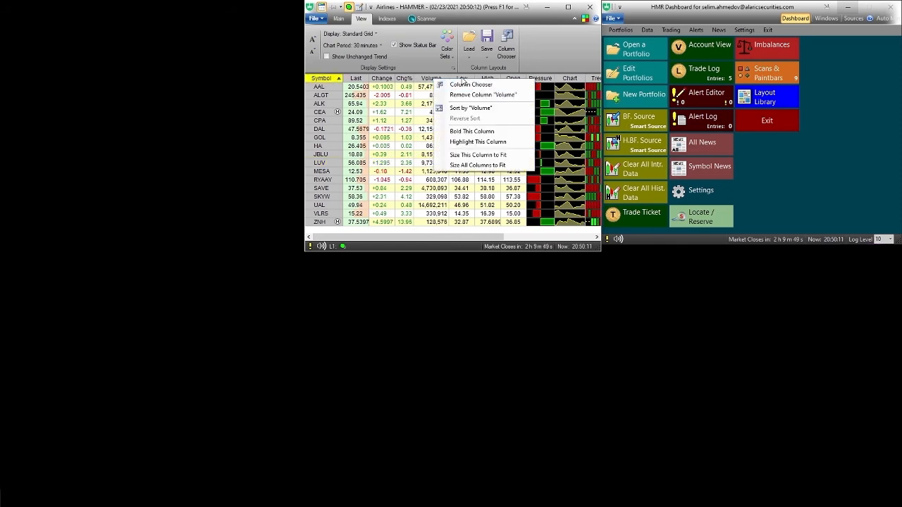
left_click(464, 79)
right_click(465, 79)
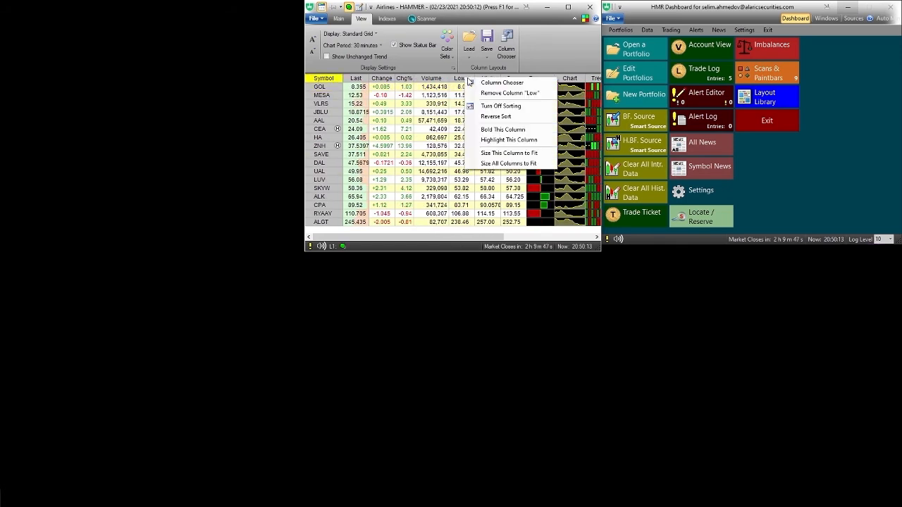
left_click(507, 93)
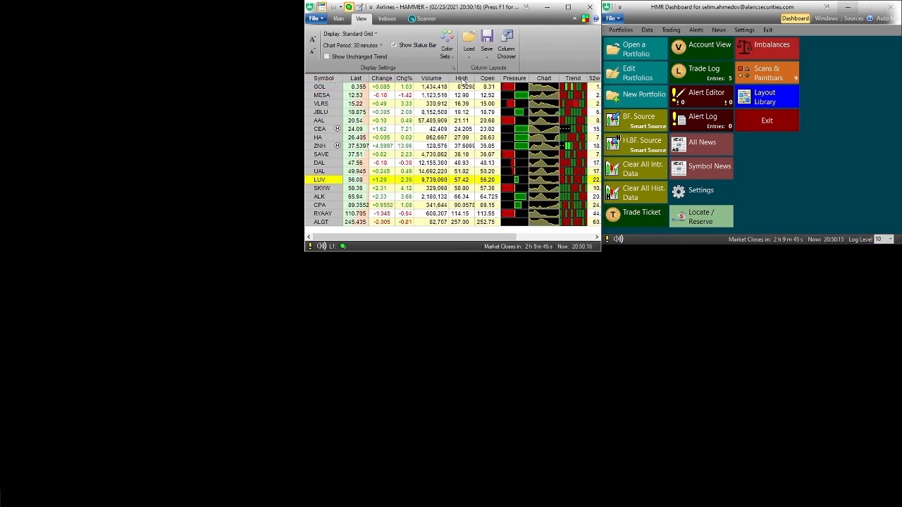
- Remove the High and Open columns from the watchlist grid
right_click(466, 80)
left_click(493, 92)
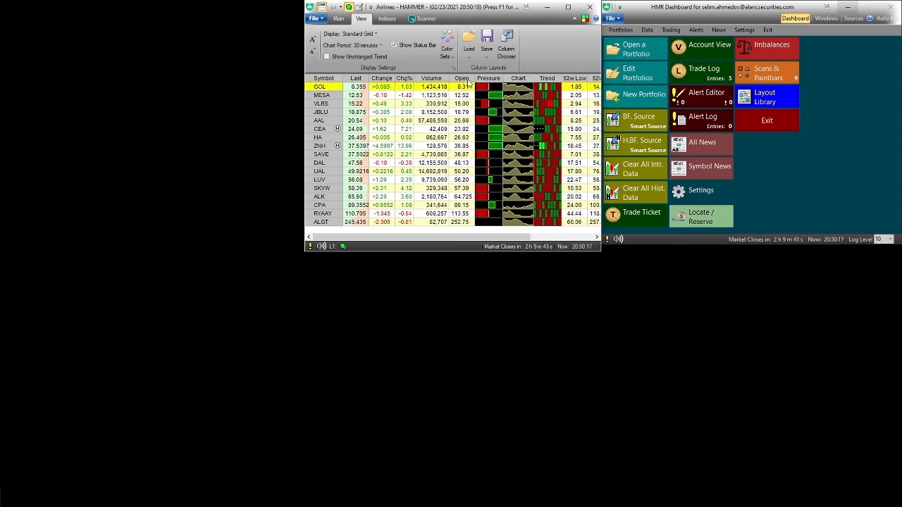
right_click(466, 79)
left_click(510, 96)
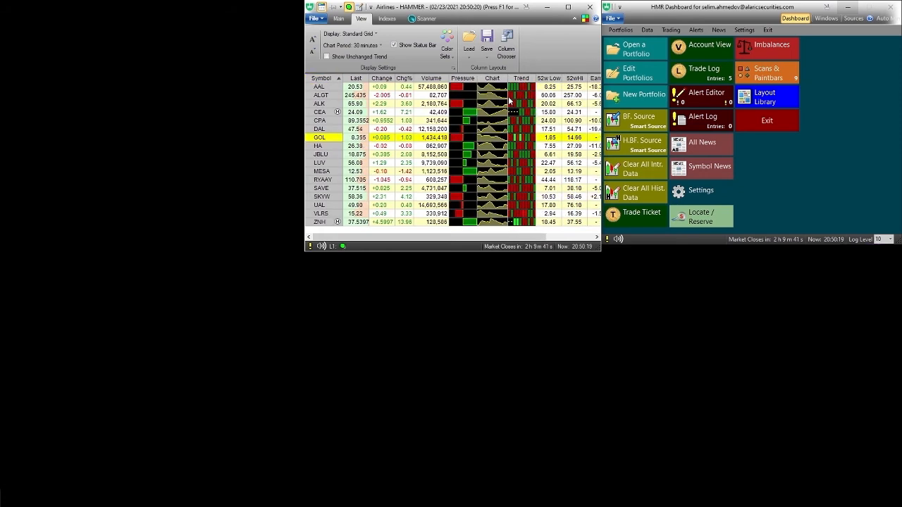
- Remove the Mkt Cap, PE and Earn columns from the far end of the watchlist grid
left_click_drag(499, 238, 572, 238)
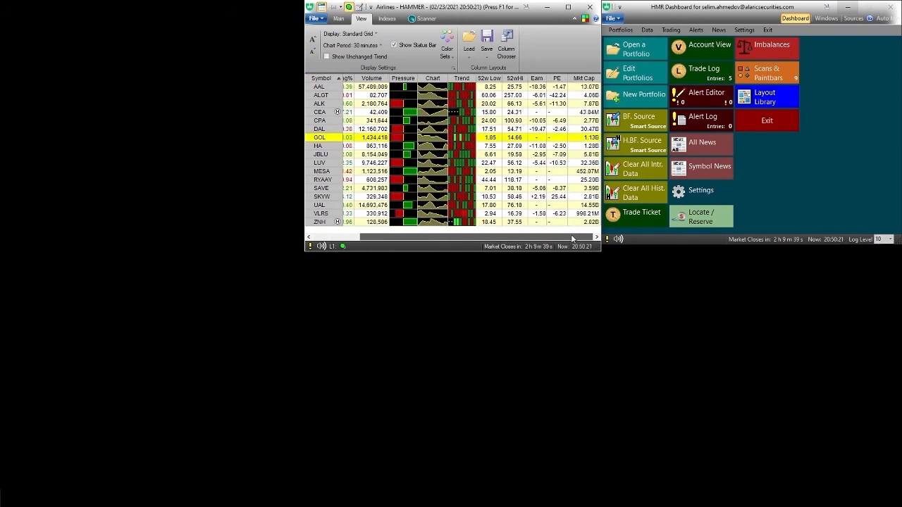
right_click(578, 79)
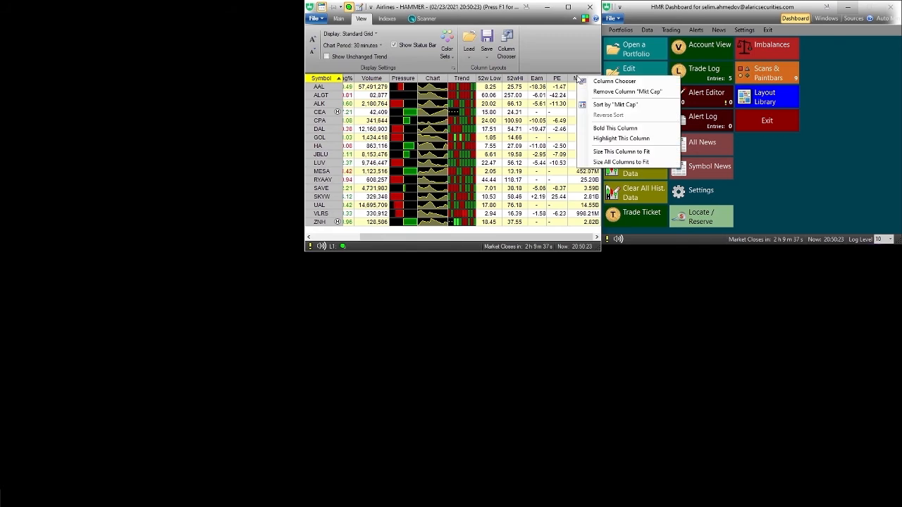
left_click(625, 91)
right_click(588, 80)
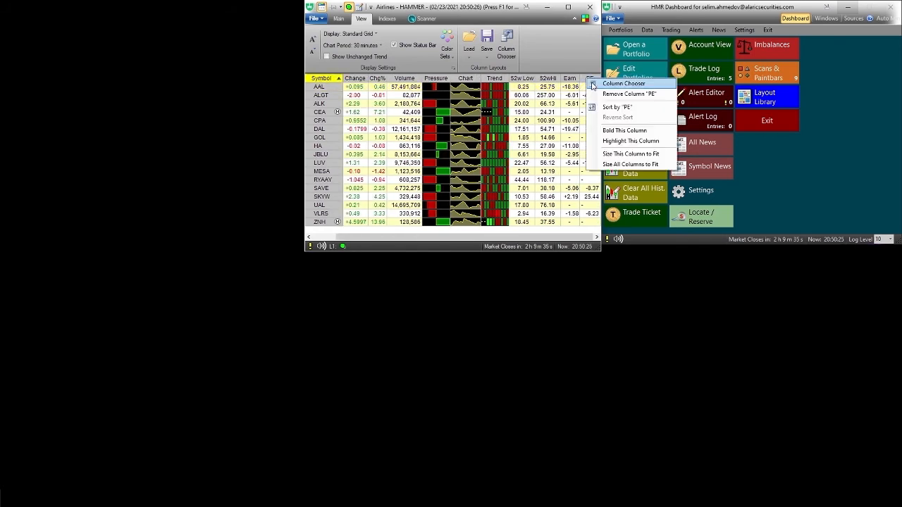
left_click(620, 92)
right_click(589, 80)
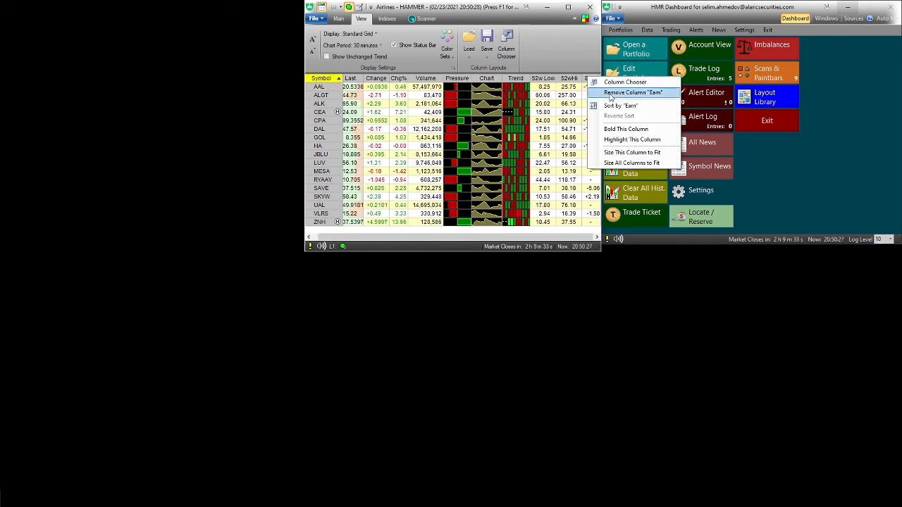
left_click(615, 94)
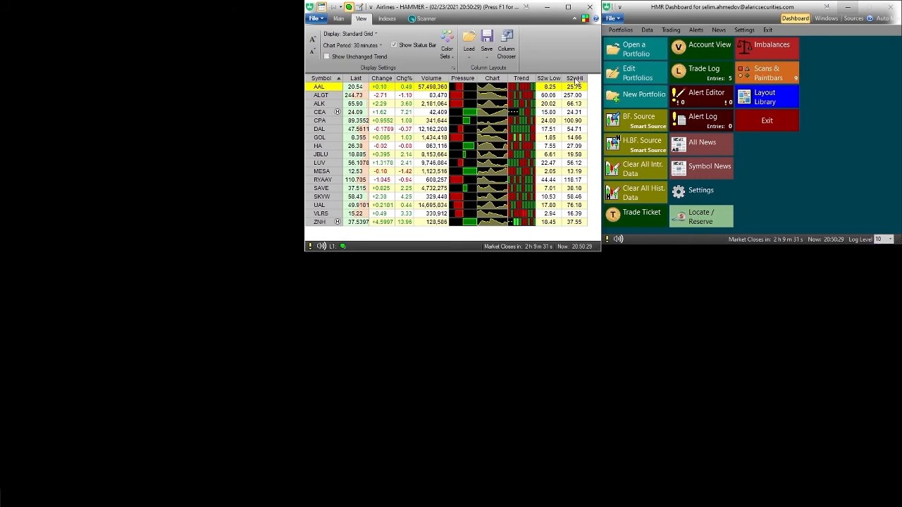
- Remove the 52wHi and 52w Low columns from the watchlist grid
right_click(579, 79)
left_click(596, 95)
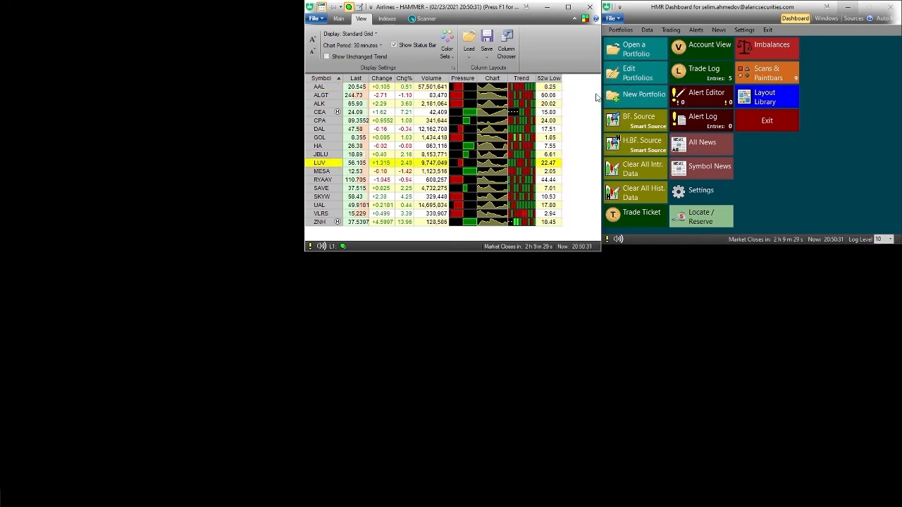
right_click(555, 82)
left_click(579, 94)
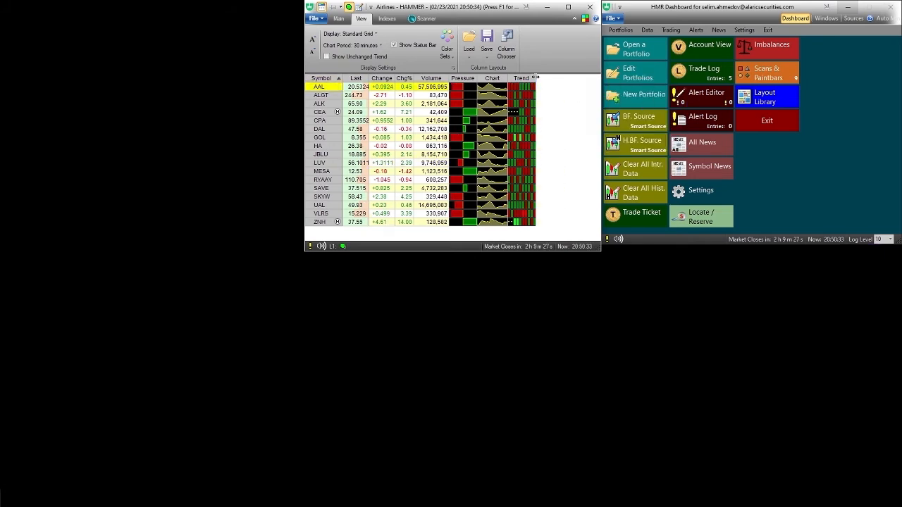
- Remove the Quote Trend, Chart and Pressure columns so the grid ends with Volume
right_click(522, 78)
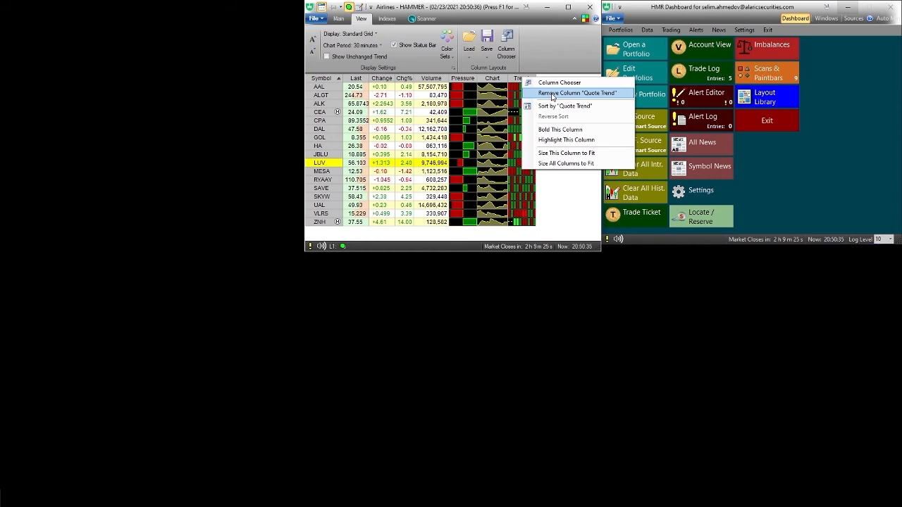
left_click(553, 97)
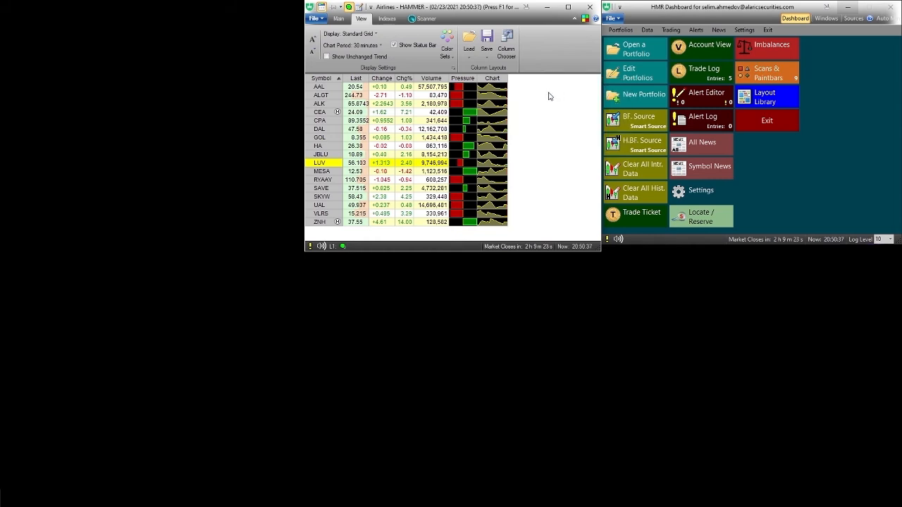
right_click(498, 79)
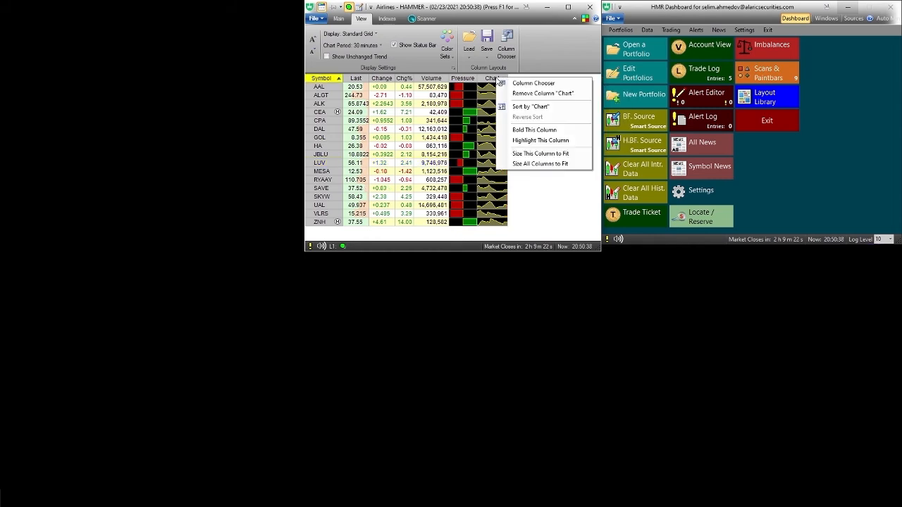
left_click(535, 93)
right_click(468, 79)
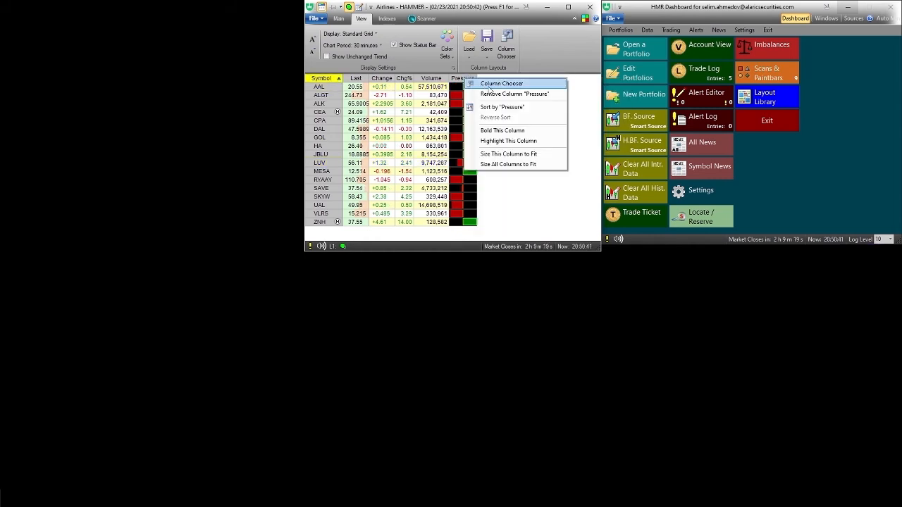
left_click(505, 95)
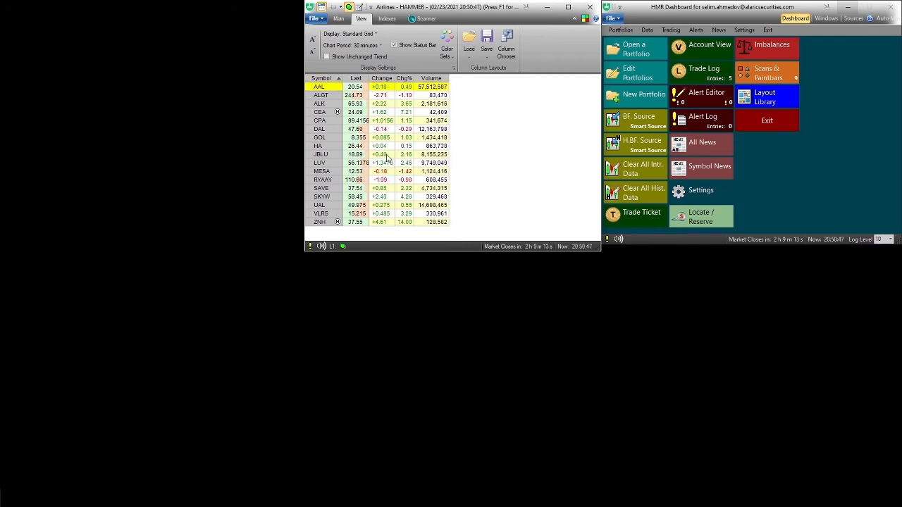
- Shorten the Airlines window to fit its rows and make its settings the default for all portfolio windows
left_click_drag(410, 252, 409, 245)
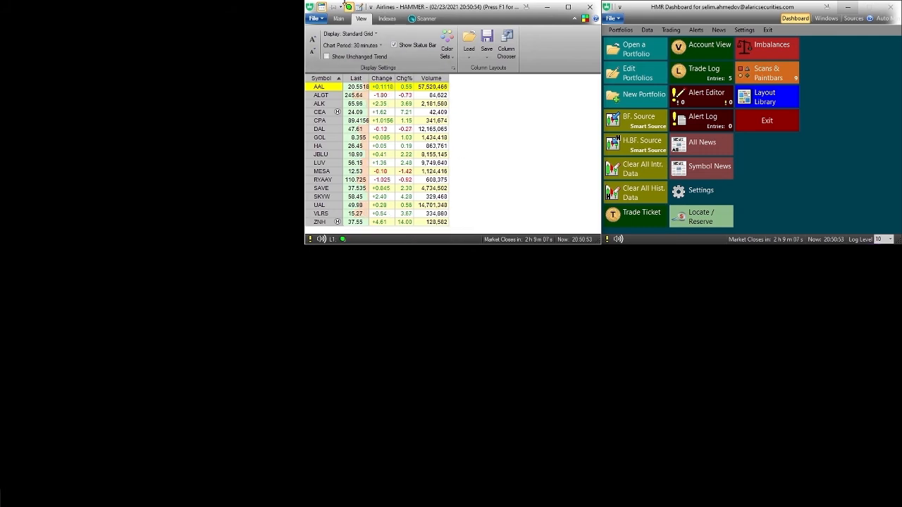
right_click(385, 9)
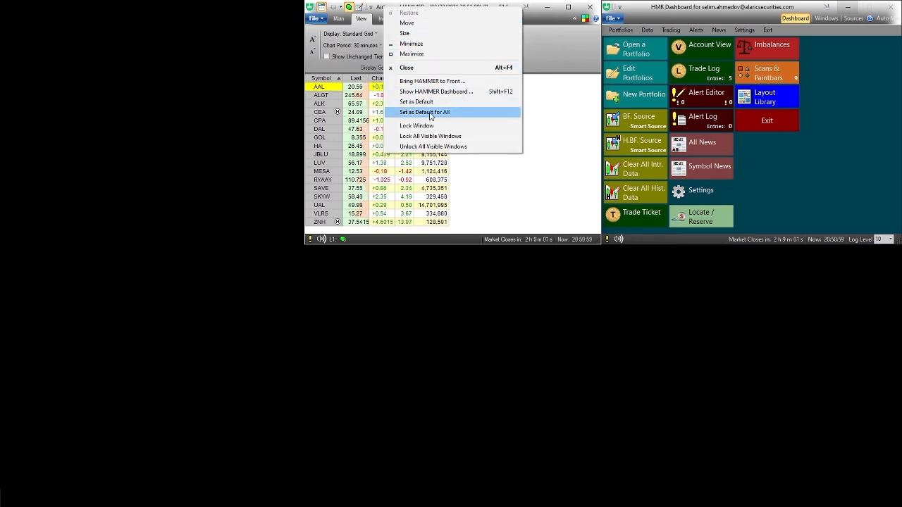
left_click(554, 173)
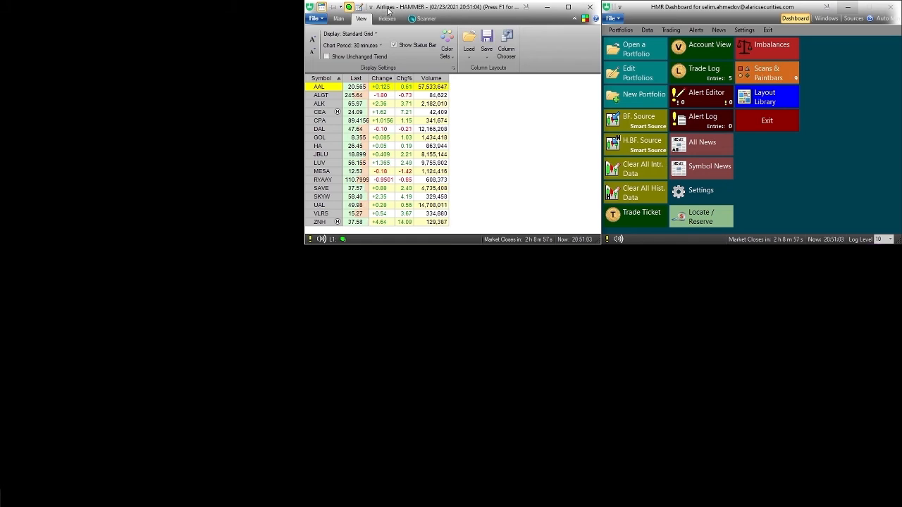
right_click(388, 10)
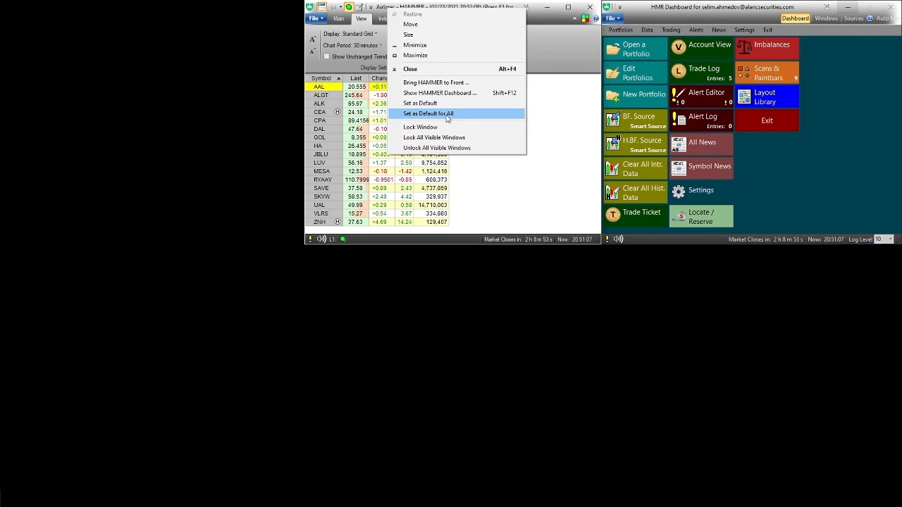
left_click(447, 115)
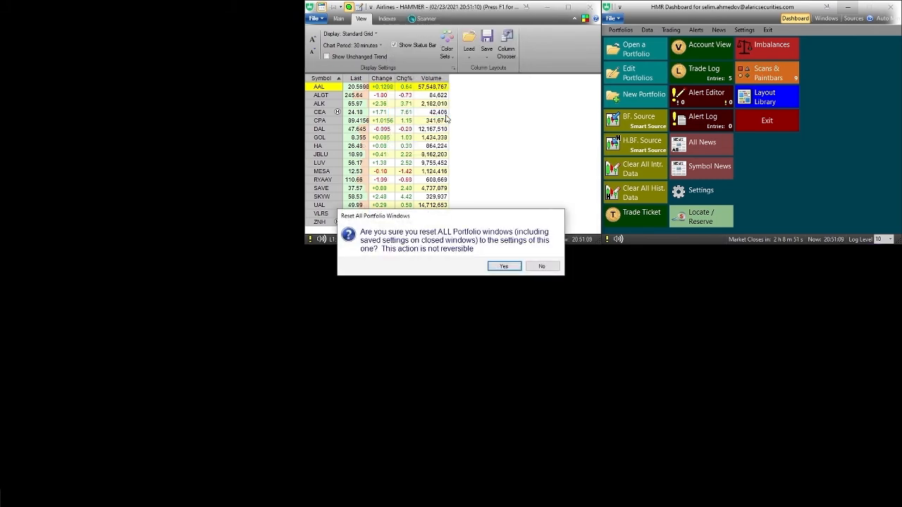
left_click(500, 266)
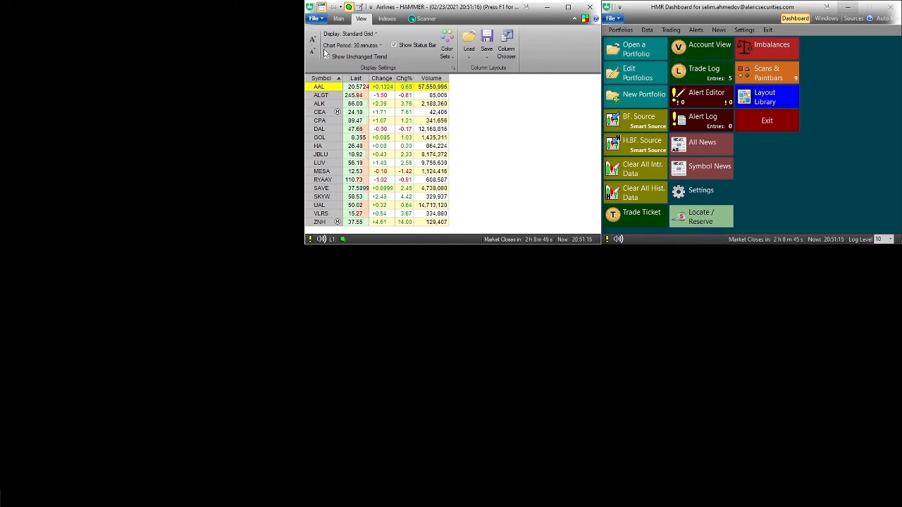
- Adjust the width of the Airlines window and assign it the Blue pin color
left_click(338, 19)
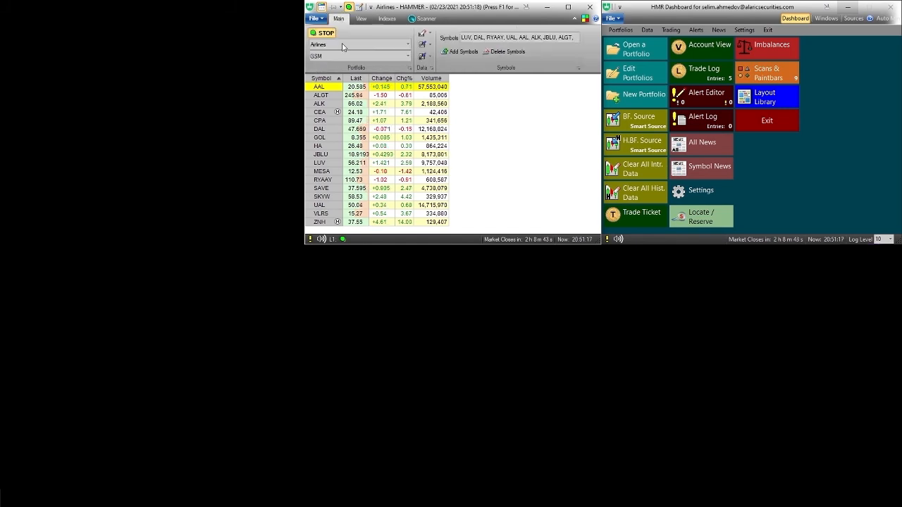
left_click_drag(304, 119, 455, 128)
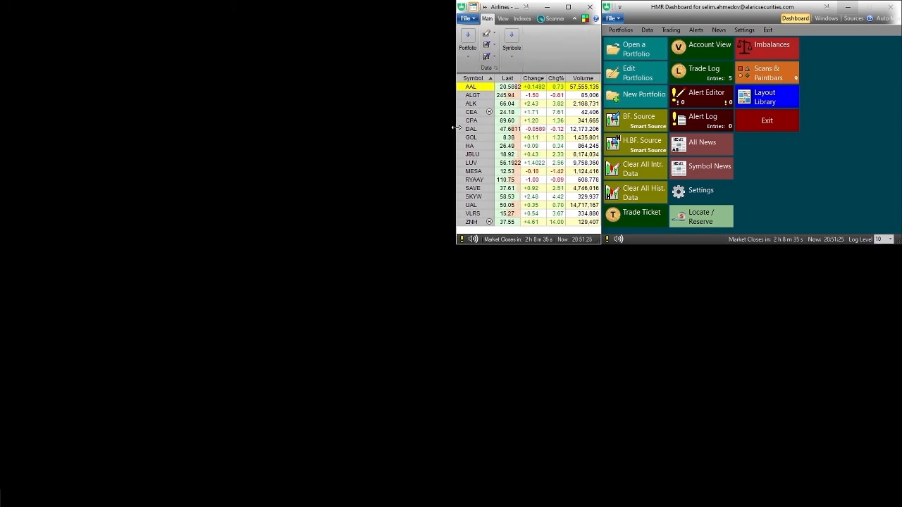
left_click_drag(455, 121, 366, 115)
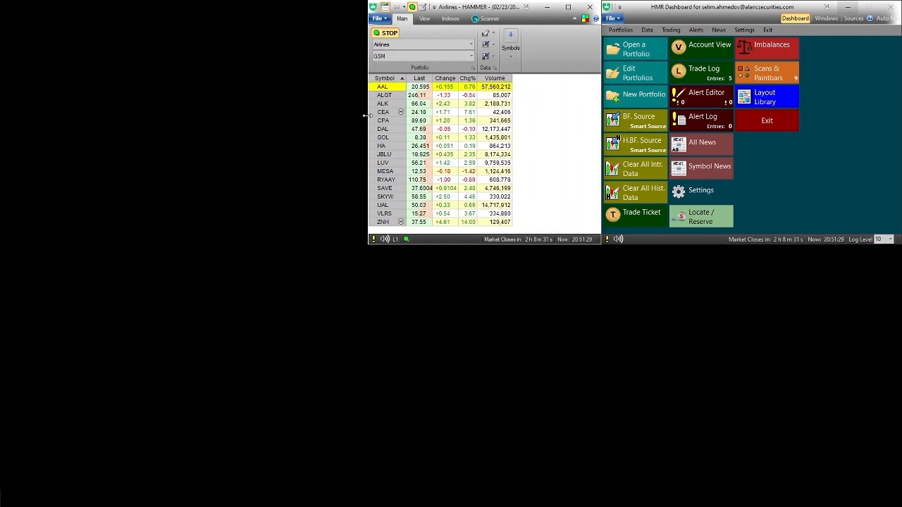
left_click(404, 9)
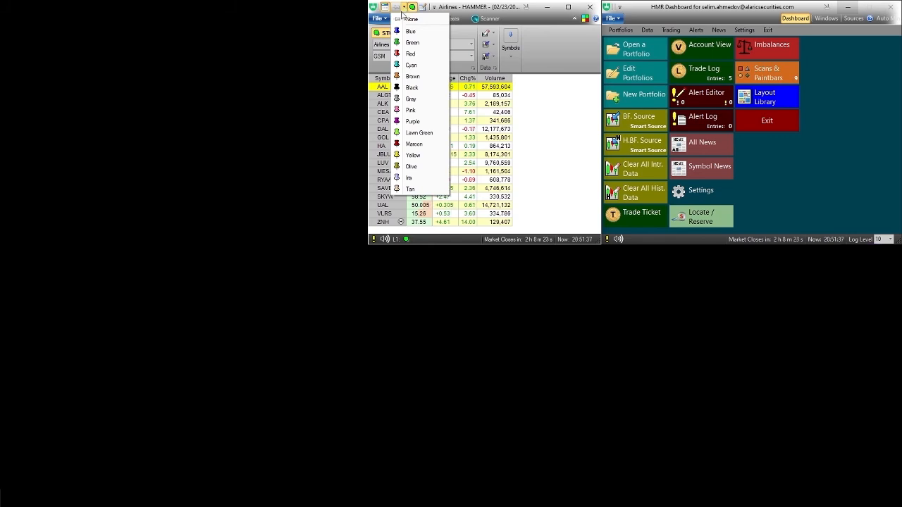
left_click(411, 33)
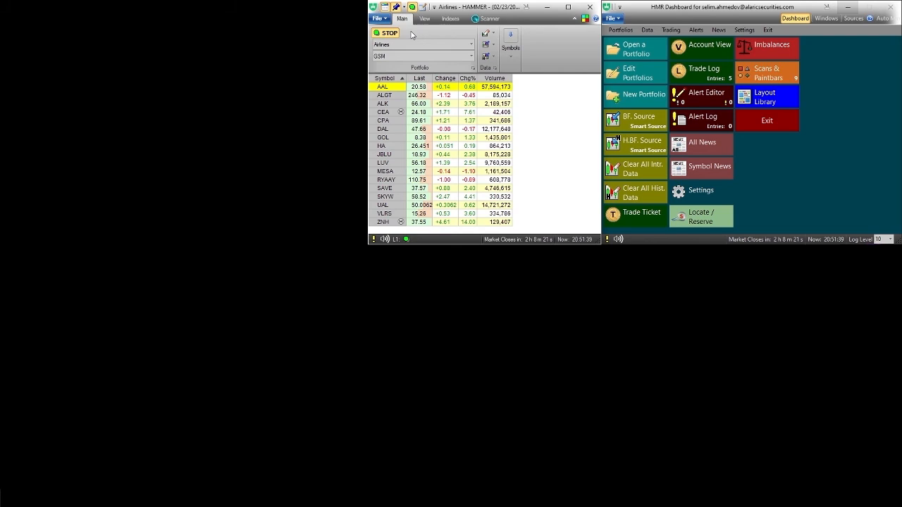
- Hide the ribbon of the Airlines window and narrow the window to fit the columns from Symbol to Volume
left_click(385, 7)
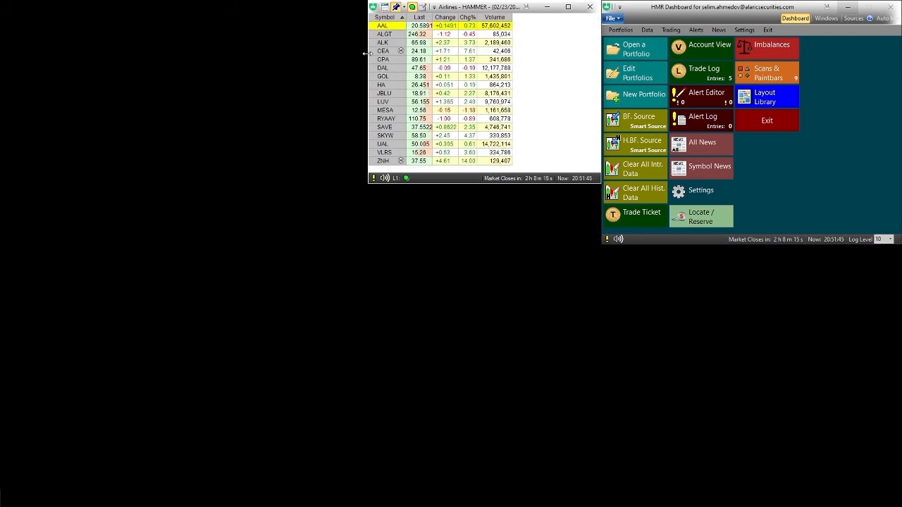
left_click_drag(367, 54, 453, 62)
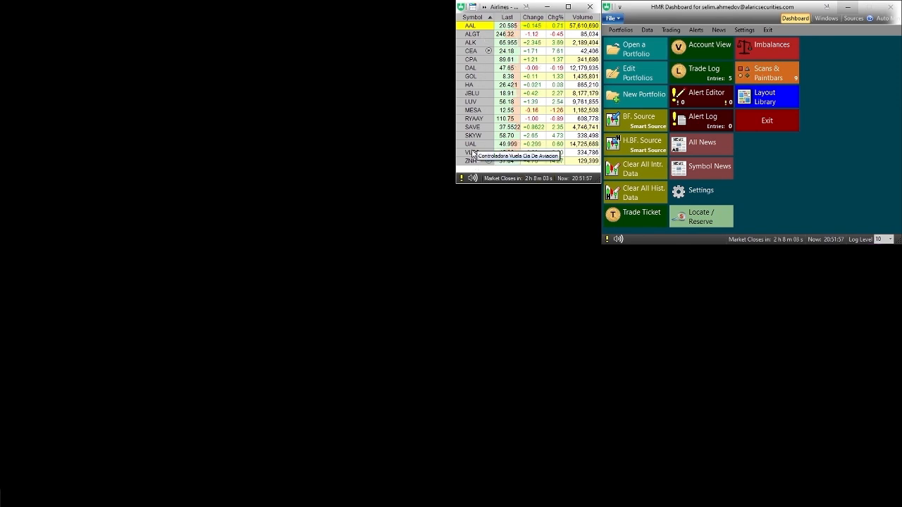
- Sort the watchlist by Last, by Change and finally by descending Chg%, and view ZNH's hard-to-borrow details
left_click(513, 17)
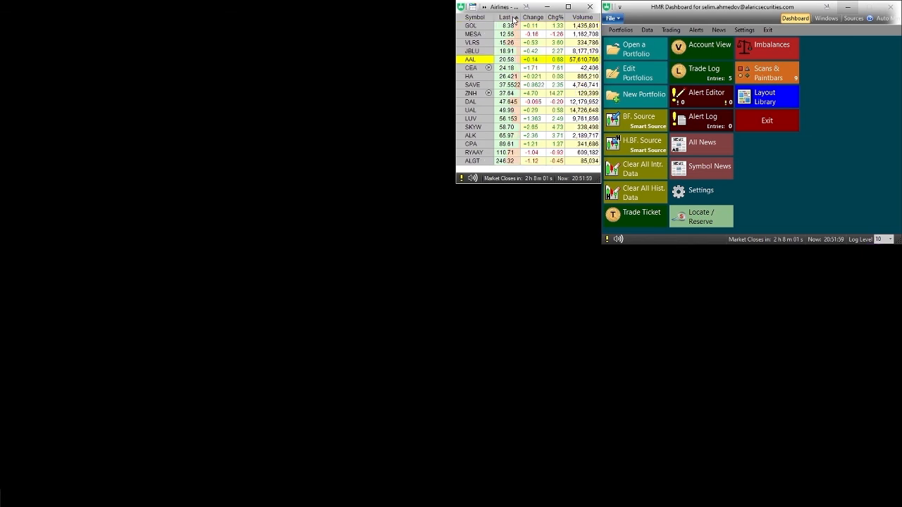
left_click(536, 18)
left_click(554, 17)
left_click(557, 17)
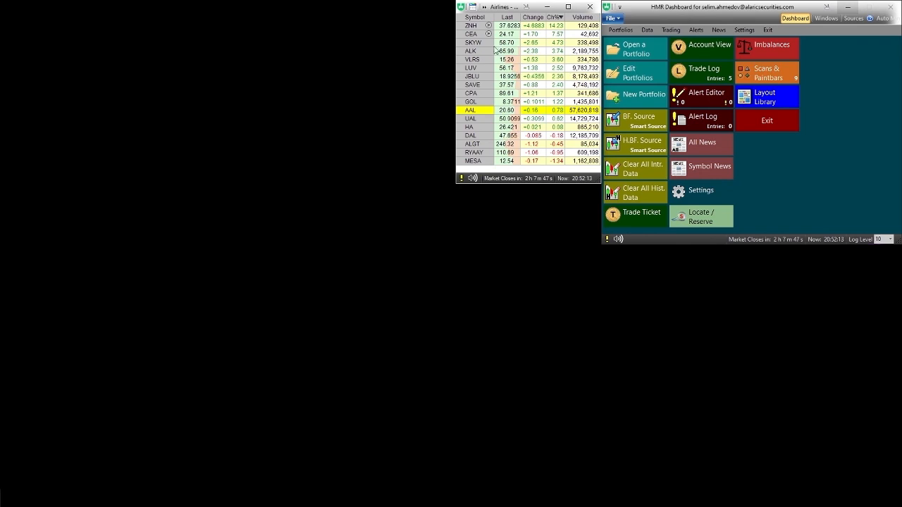
mouse_move(489, 28)
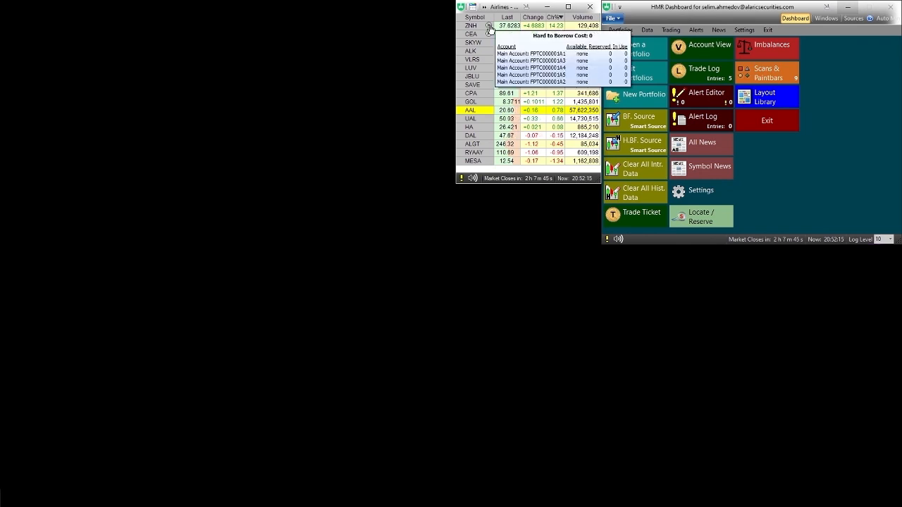